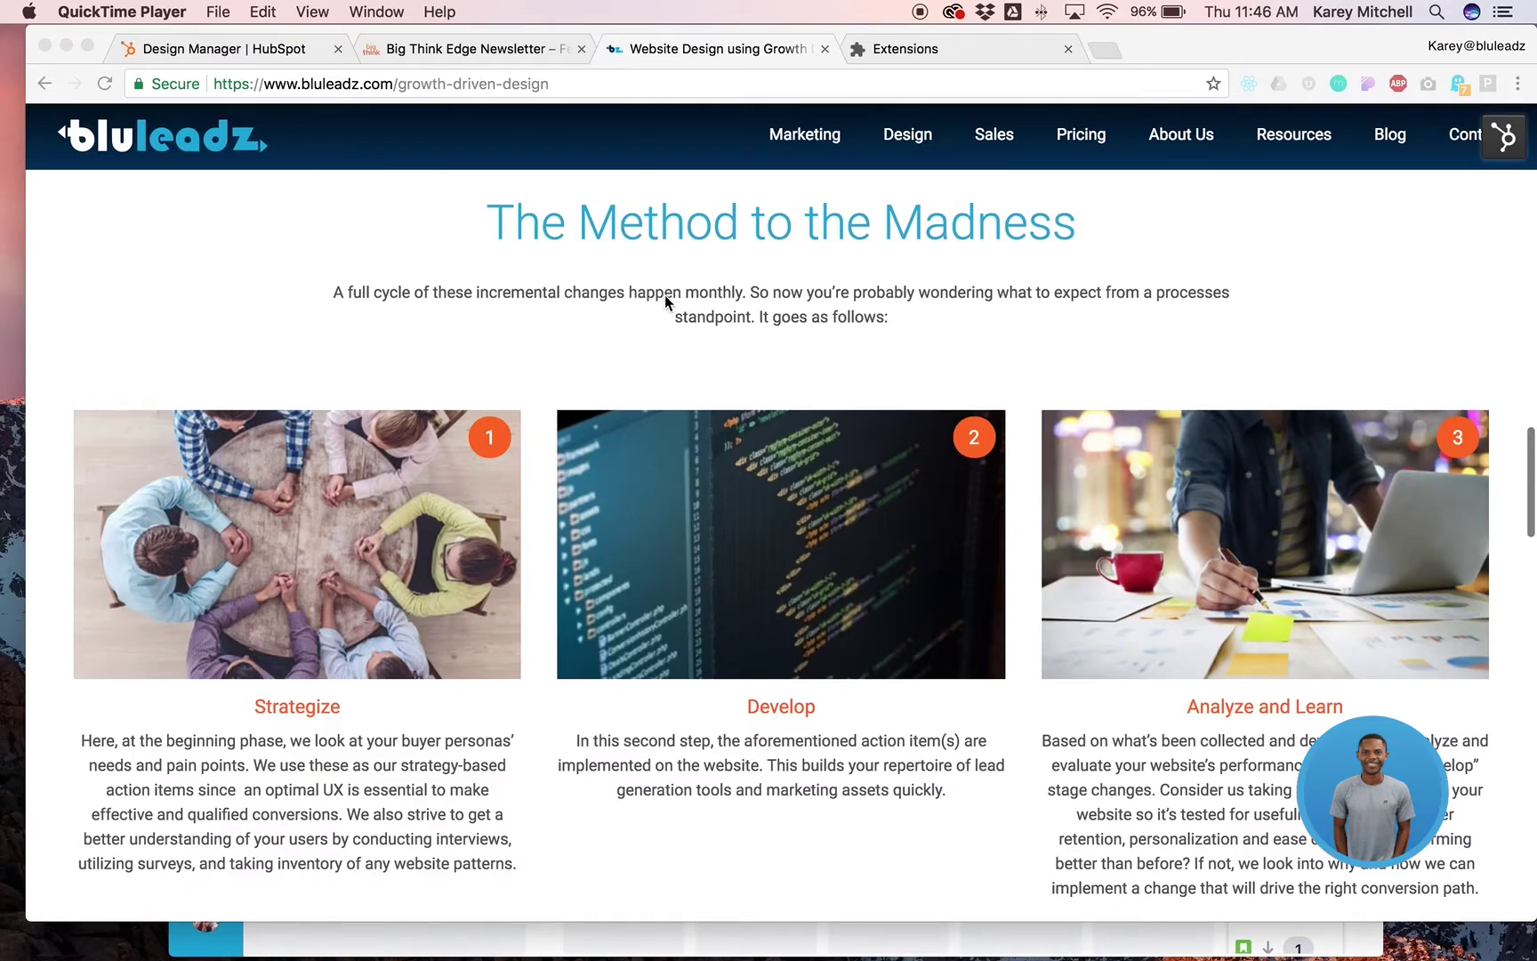
- Inspect The Method to the Madness heading in Chrome DevTools and arm the element picker
right_click(610, 277)
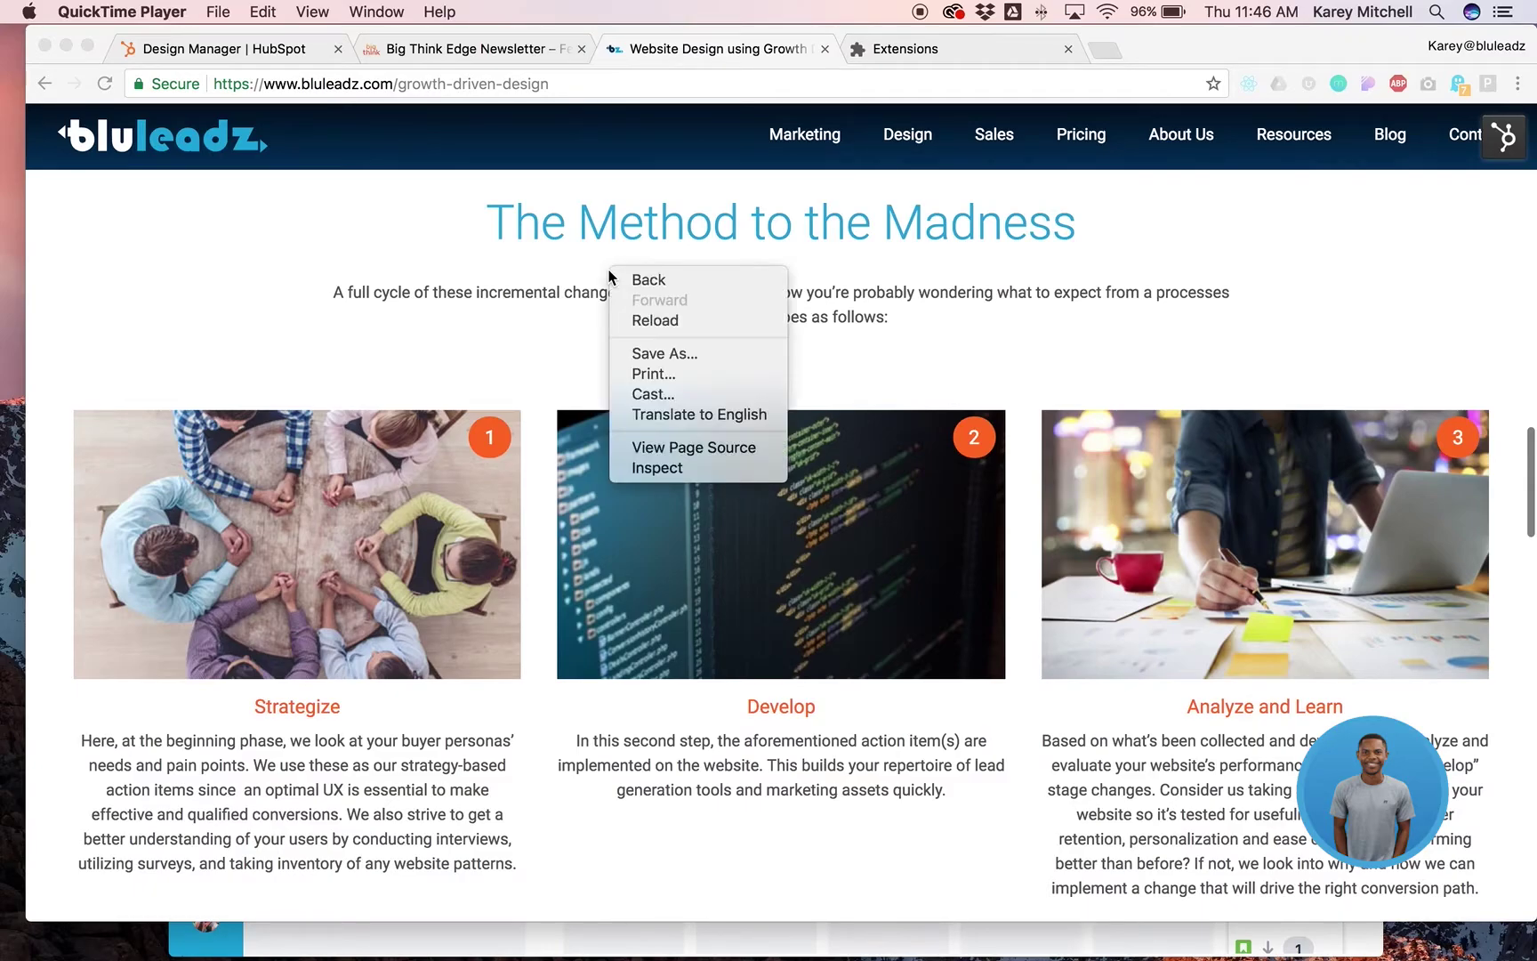
left_click(685, 459)
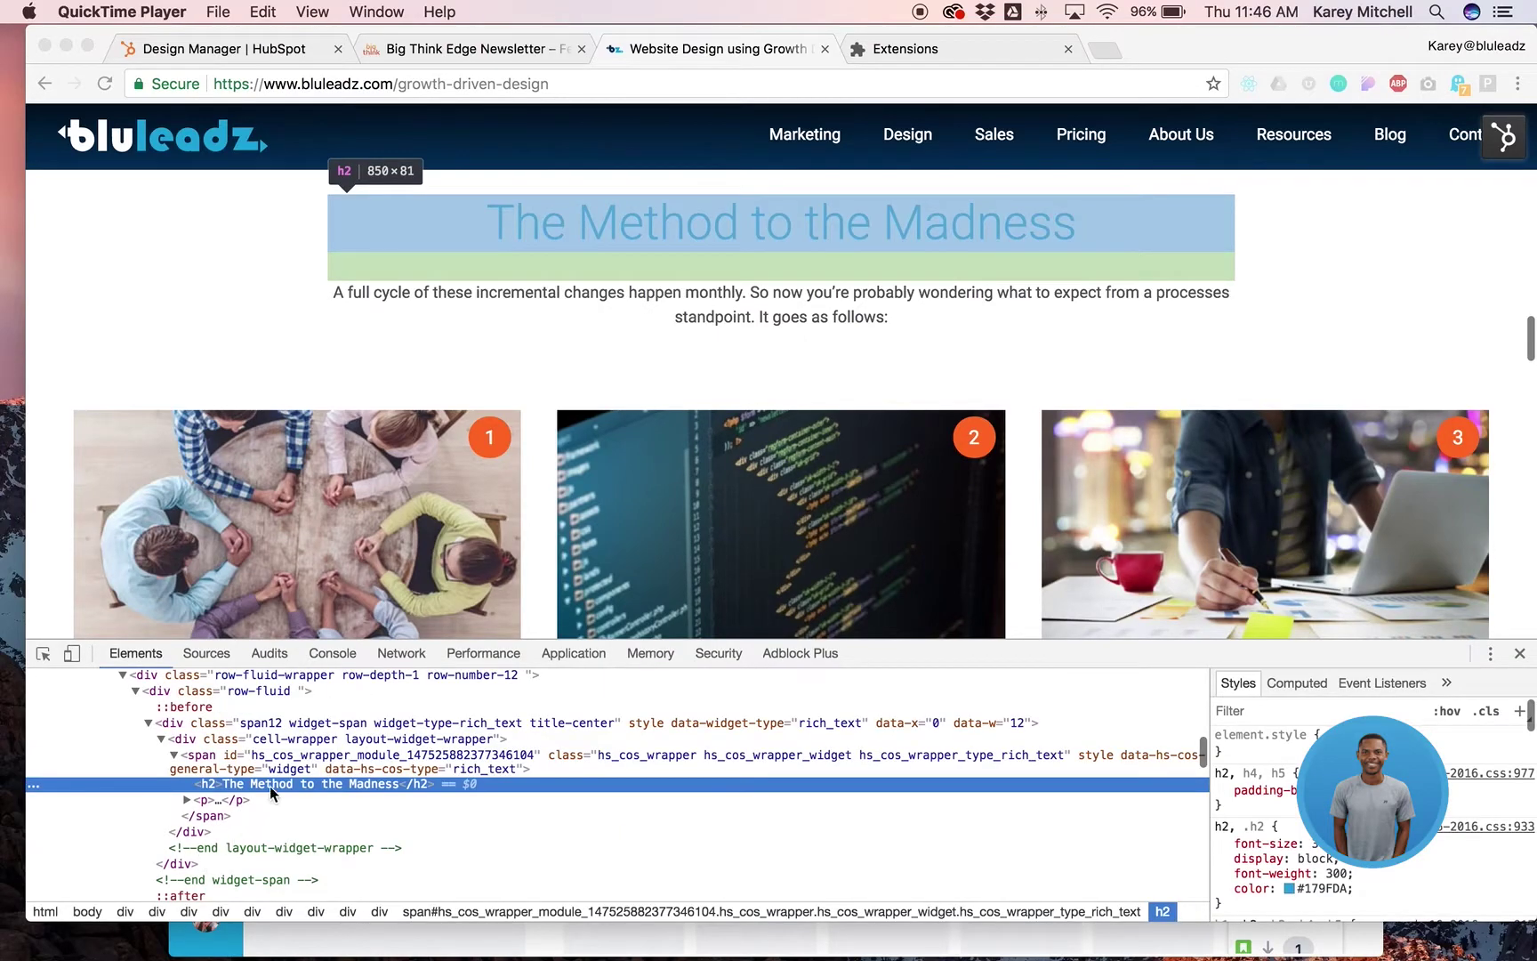
scroll(547, 790, "down", 10)
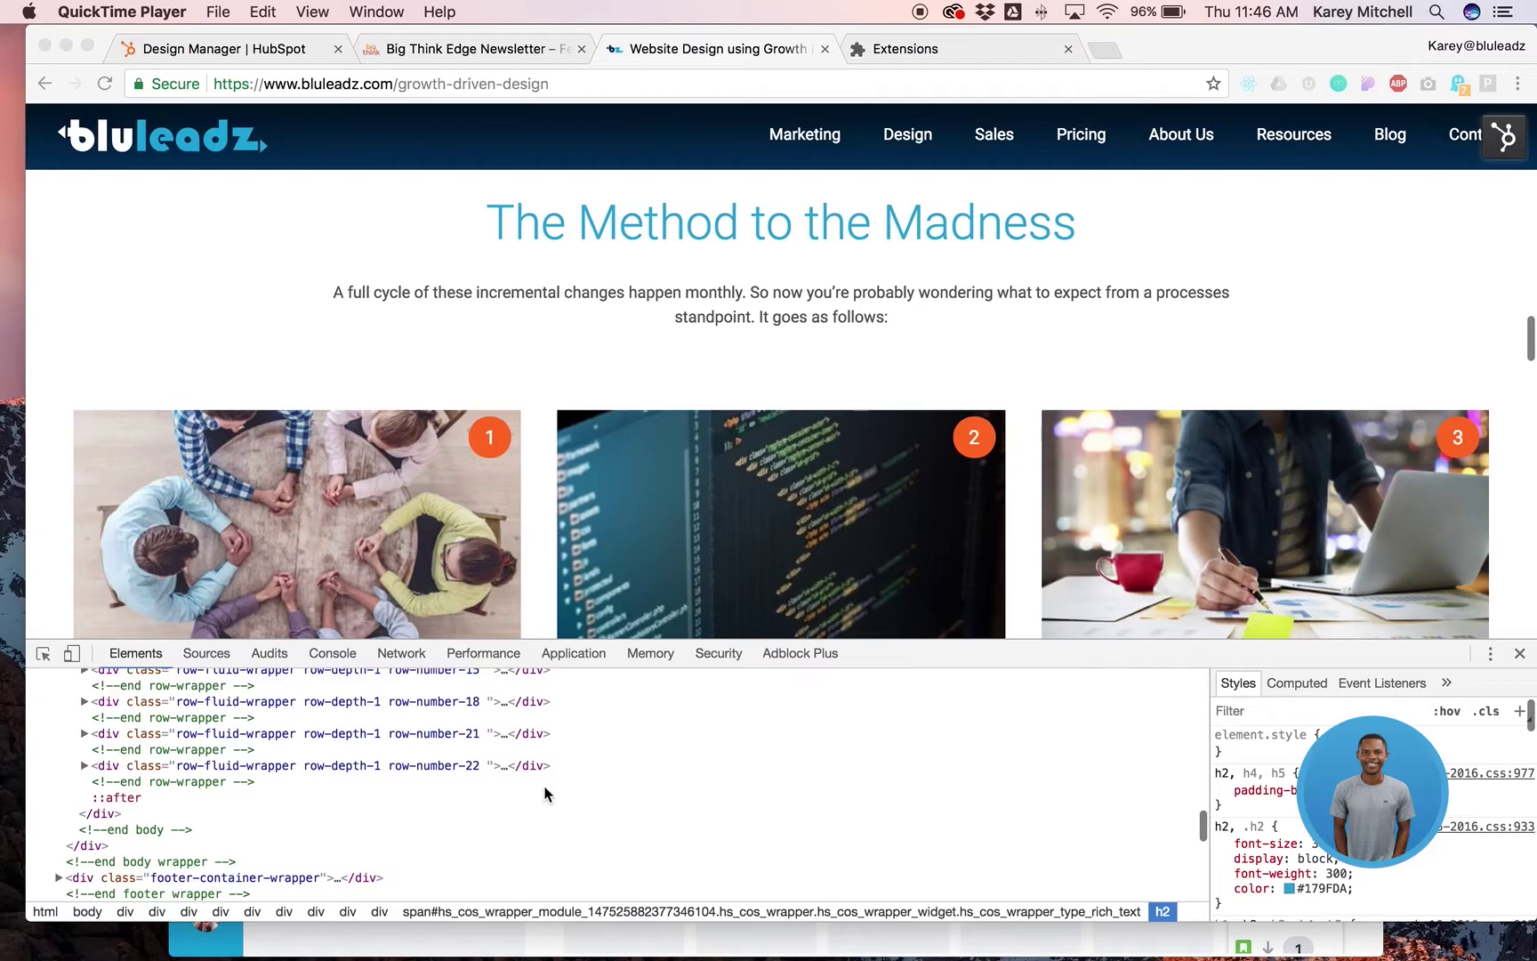
scroll(545, 793, "up", 5)
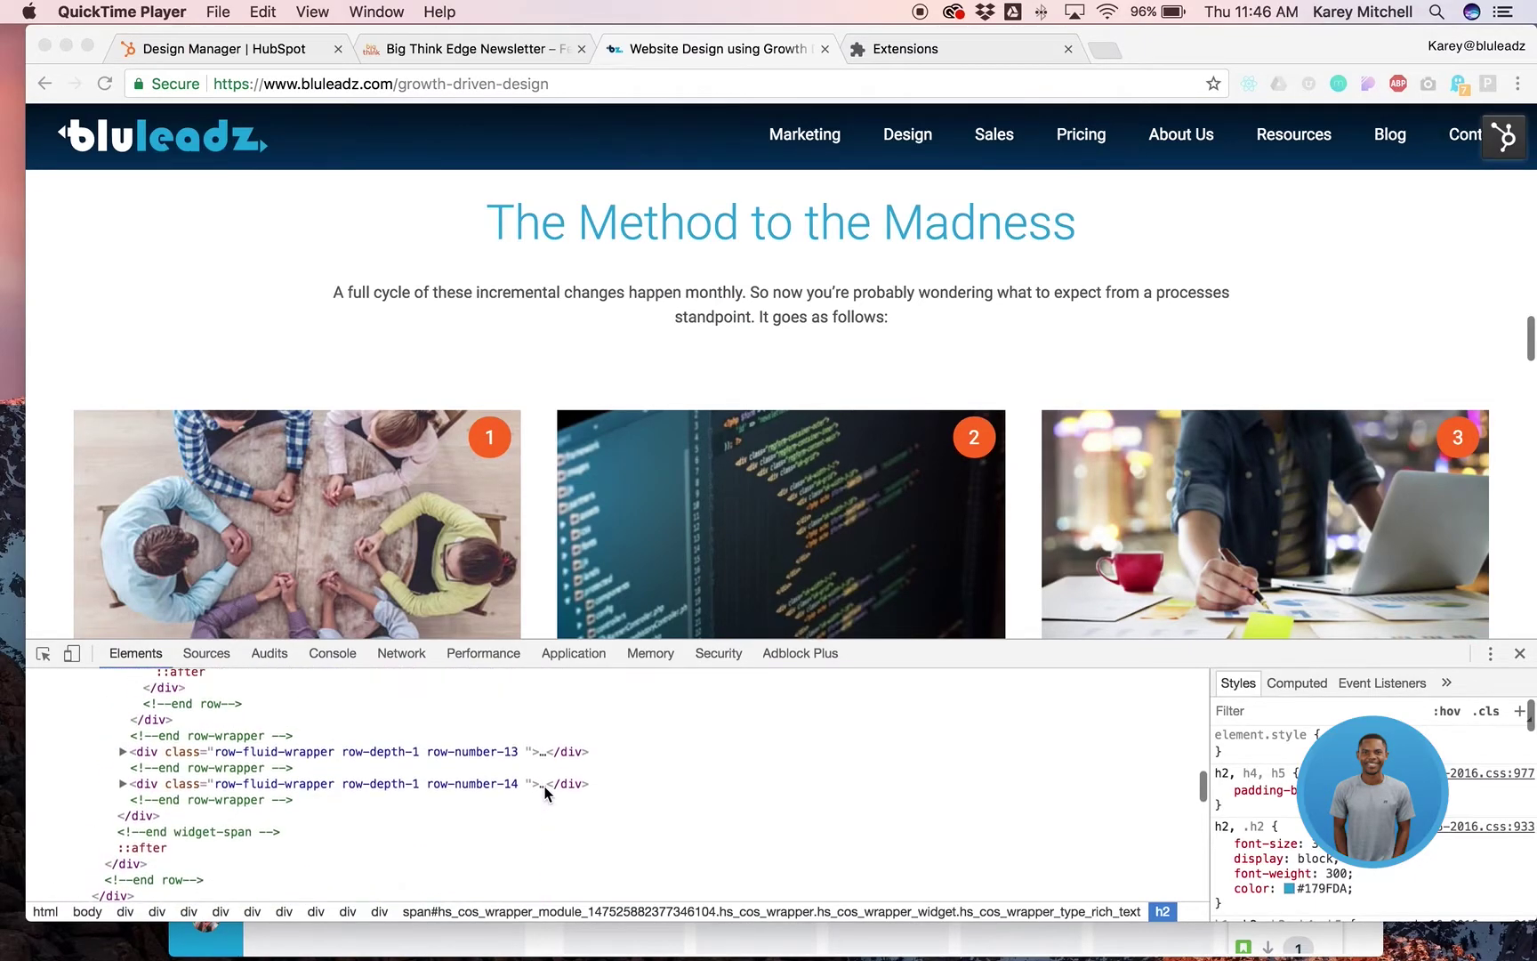
scroll(545, 792, "up", 1)
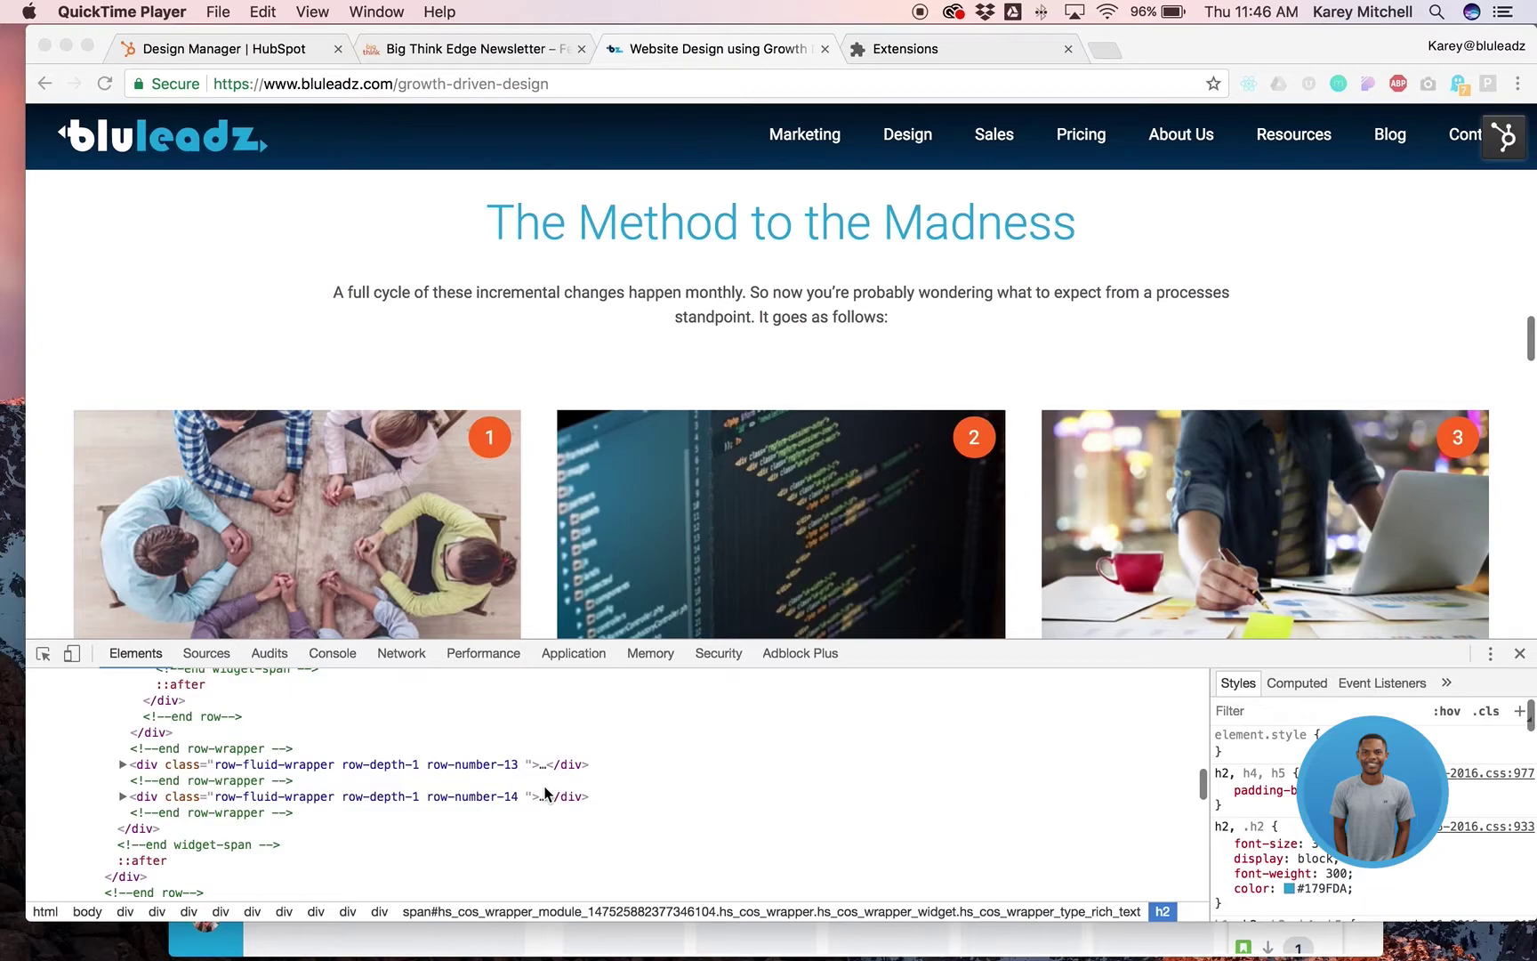
left_click(45, 656)
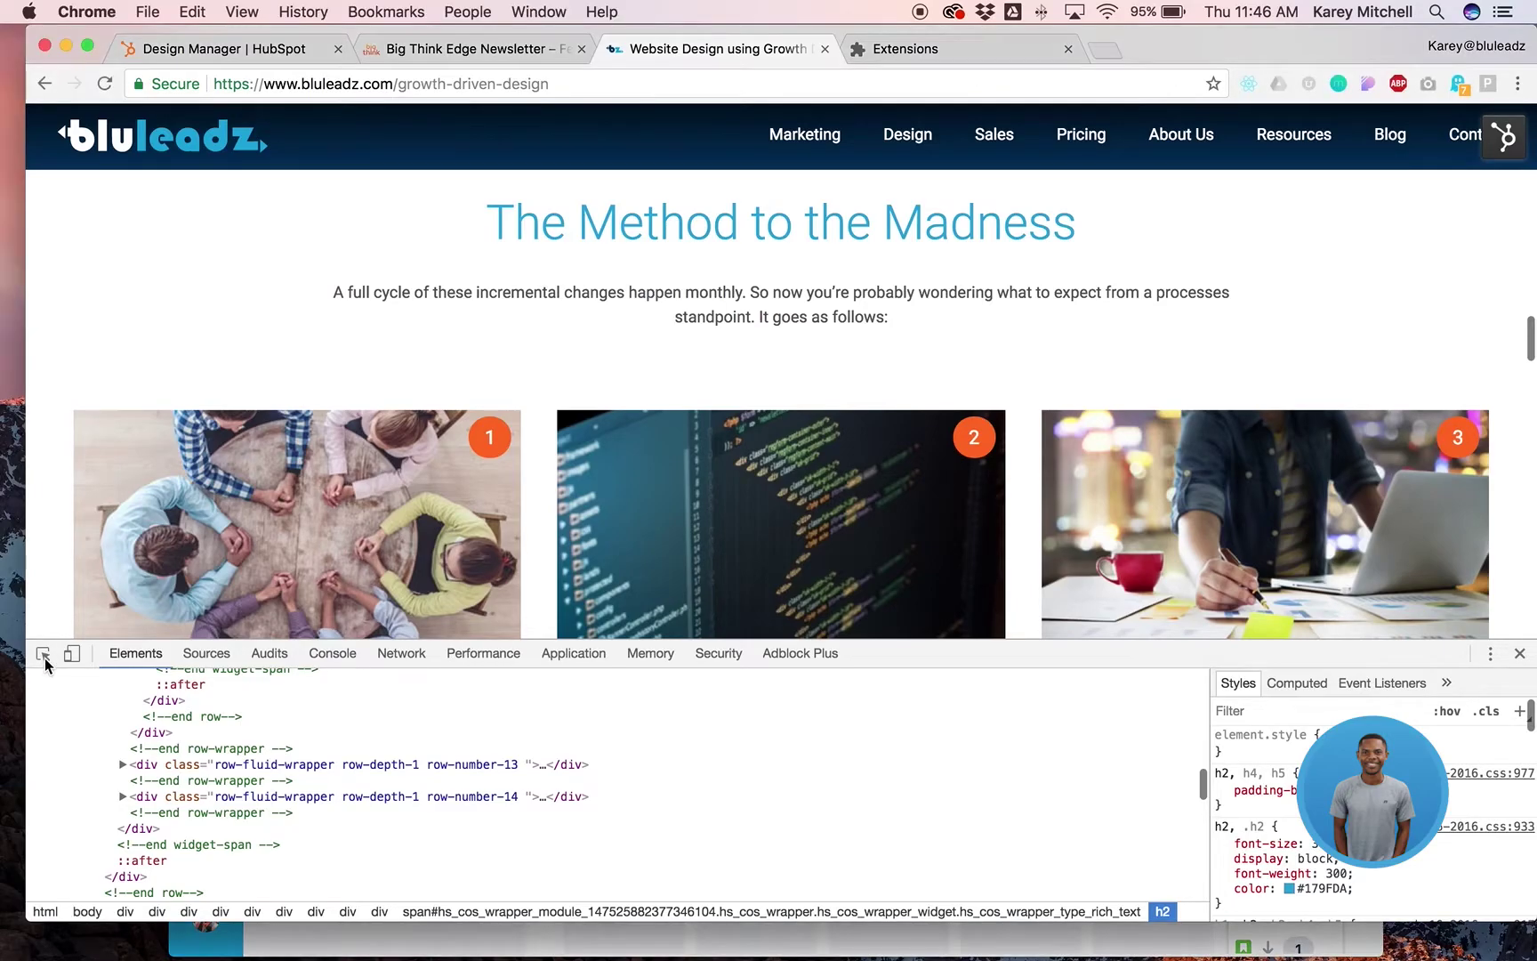
left_click(45, 657)
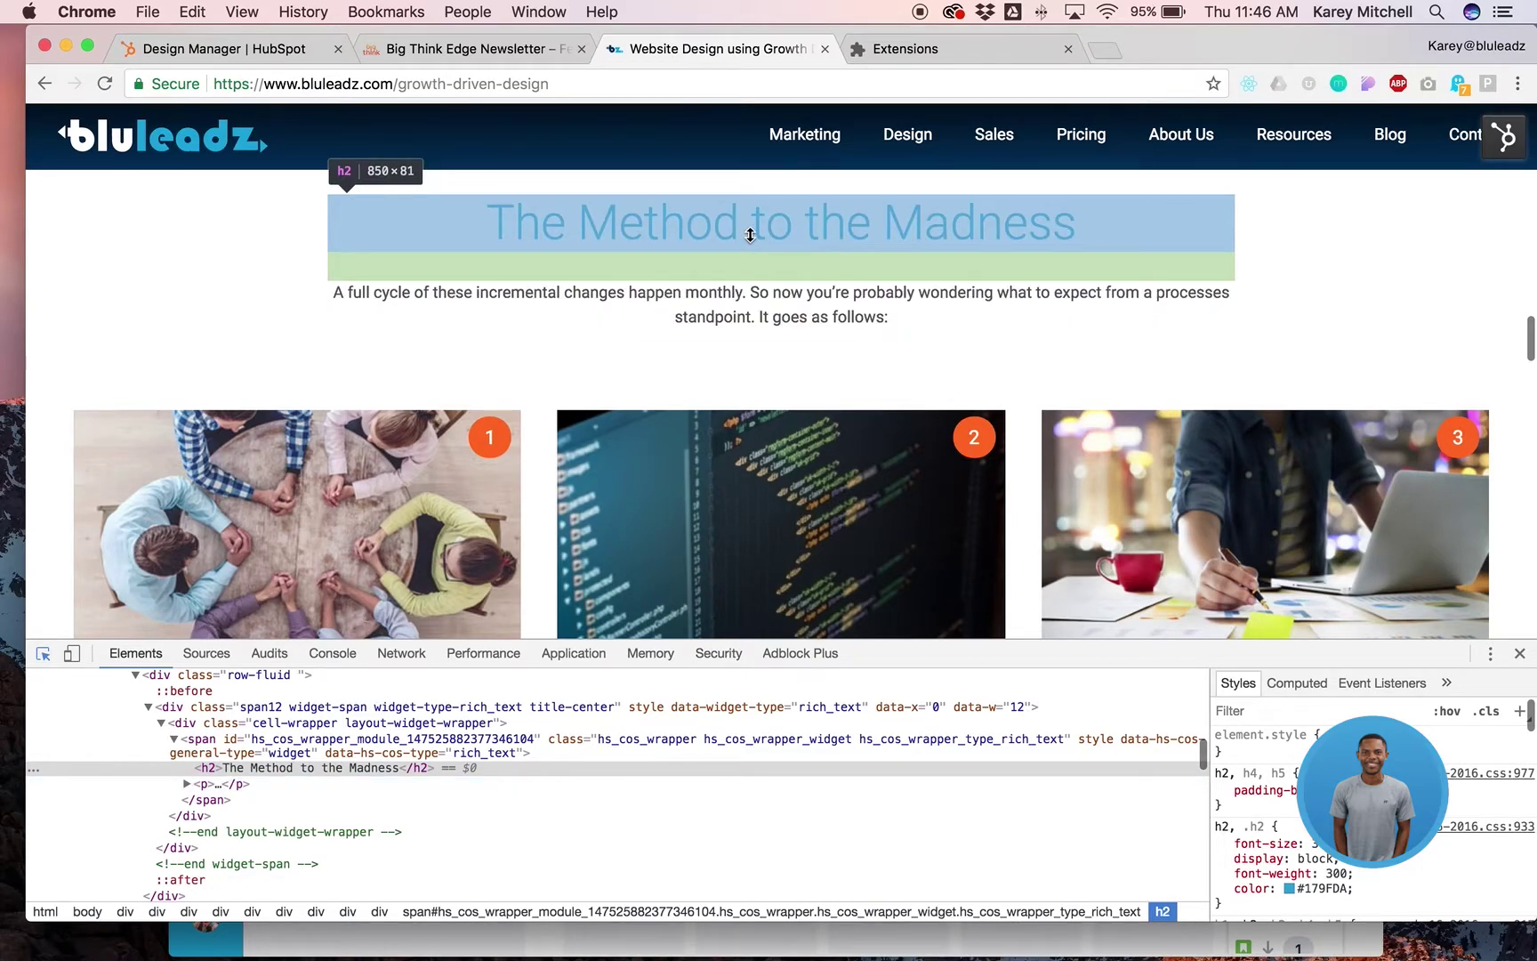
- Select the heading and enlarge DevTools to read its h2 rules: 3em, weight 300, #179FDA
left_click(750, 234)
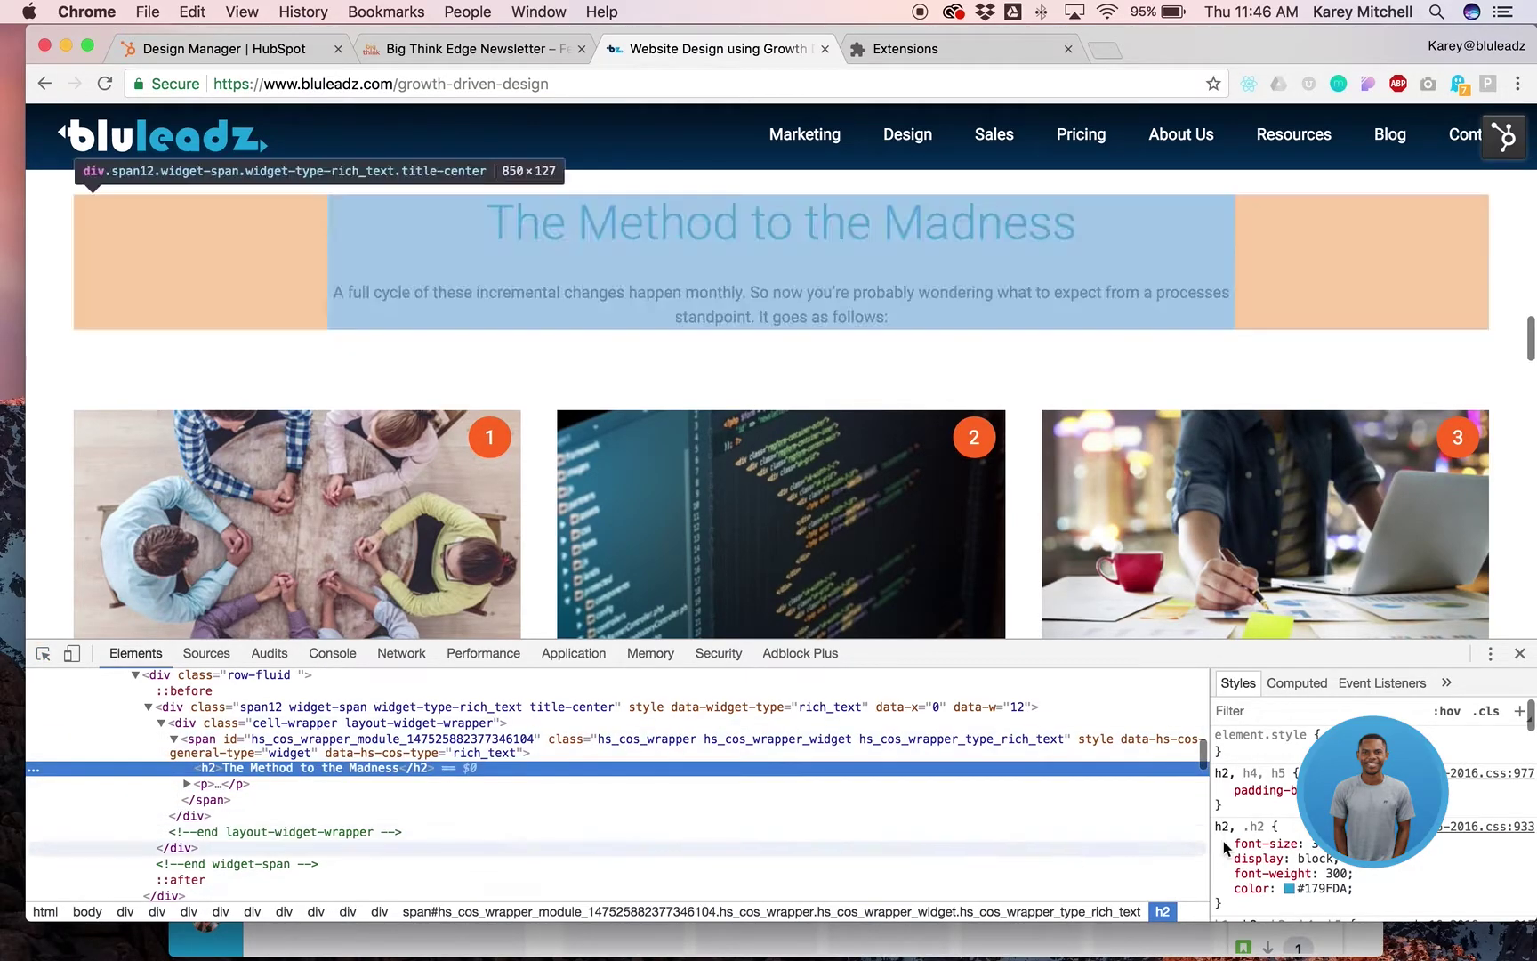
left_click_drag(1207, 760, 896, 756)
left_click_drag(1046, 647, 1046, 524)
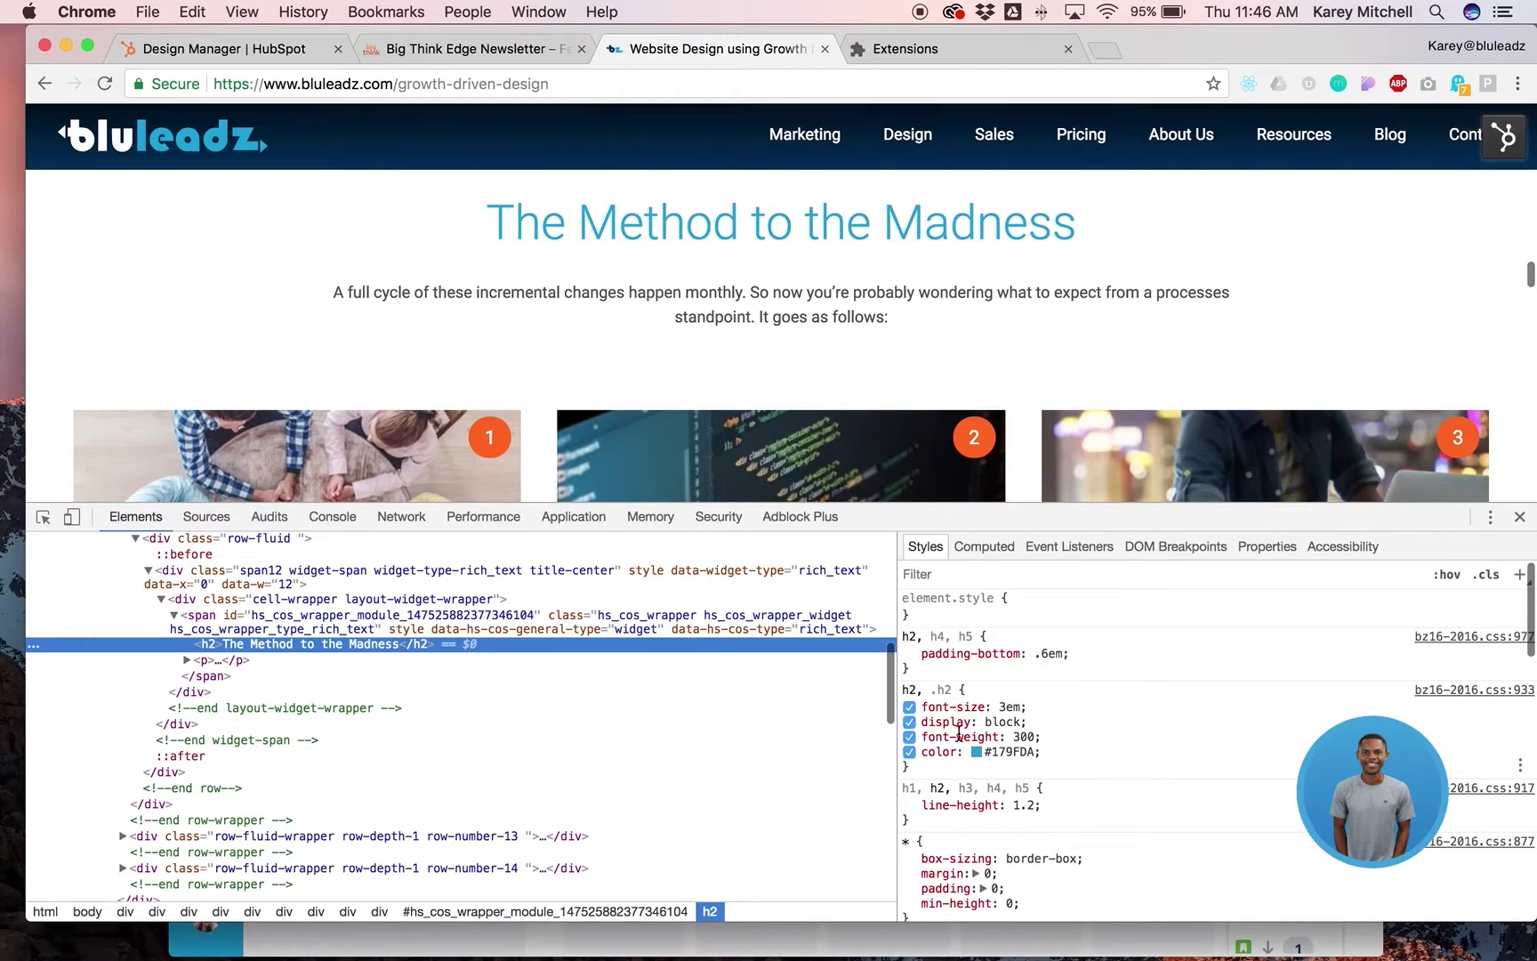
scroll(952, 714, "down", 1)
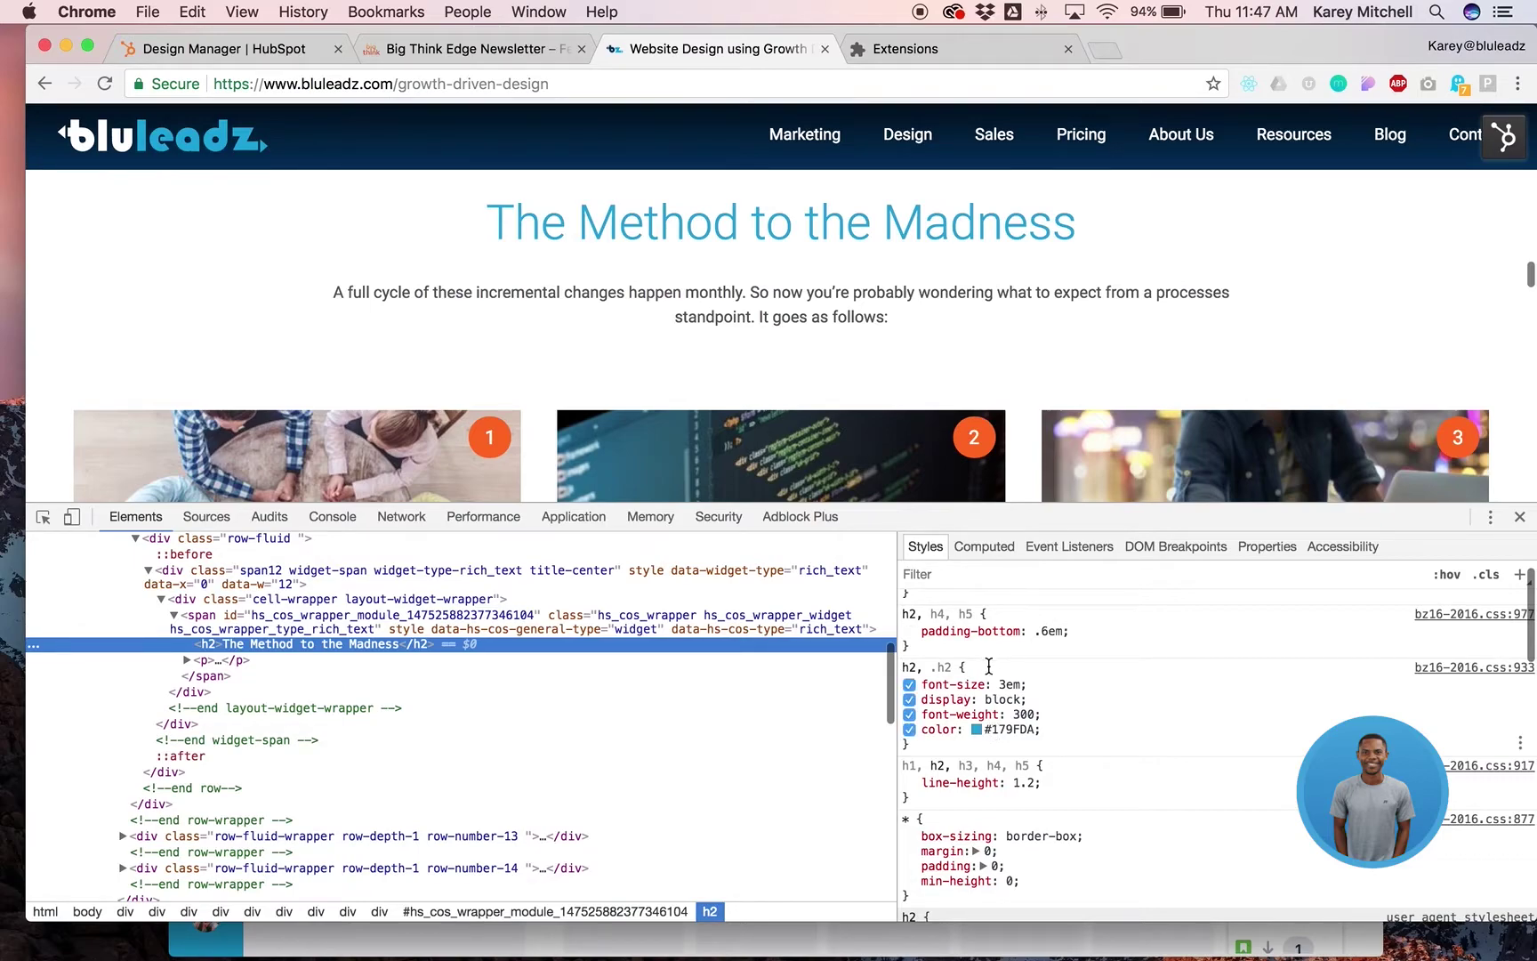
- Review the heading's computed values (Roboto, 45px, line-height 54px, 850 × 54), then shrink DevTools
scroll(986, 699, "down", 5)
scroll(983, 695, "up", 3)
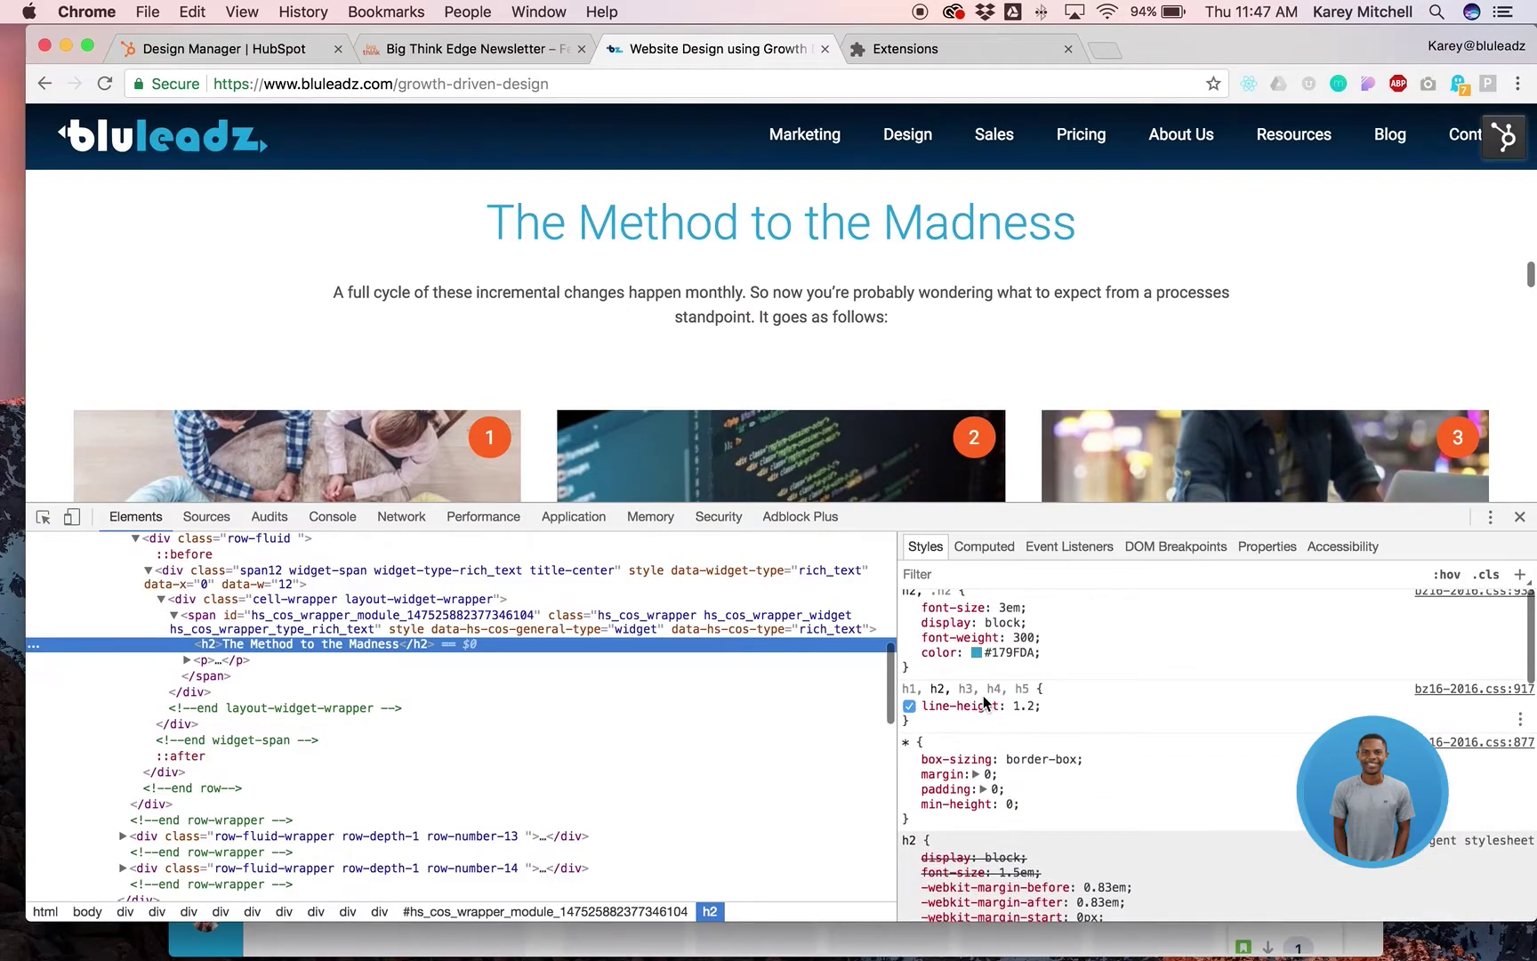
left_click(984, 548)
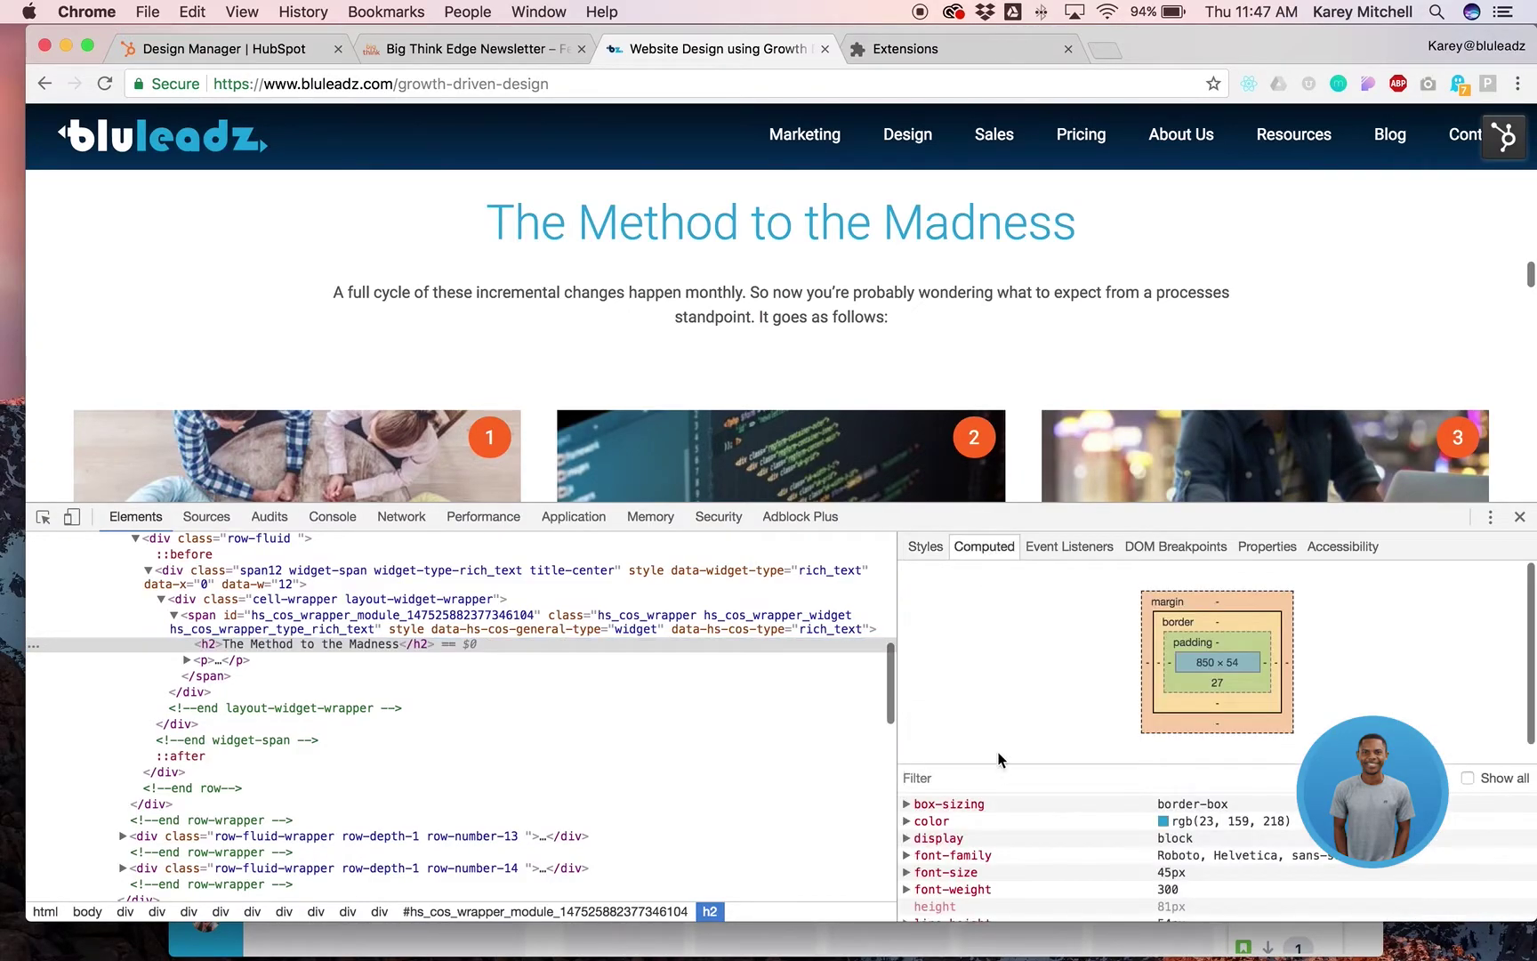
scroll(1000, 852, "down", 1)
scroll(998, 852, "down", 3)
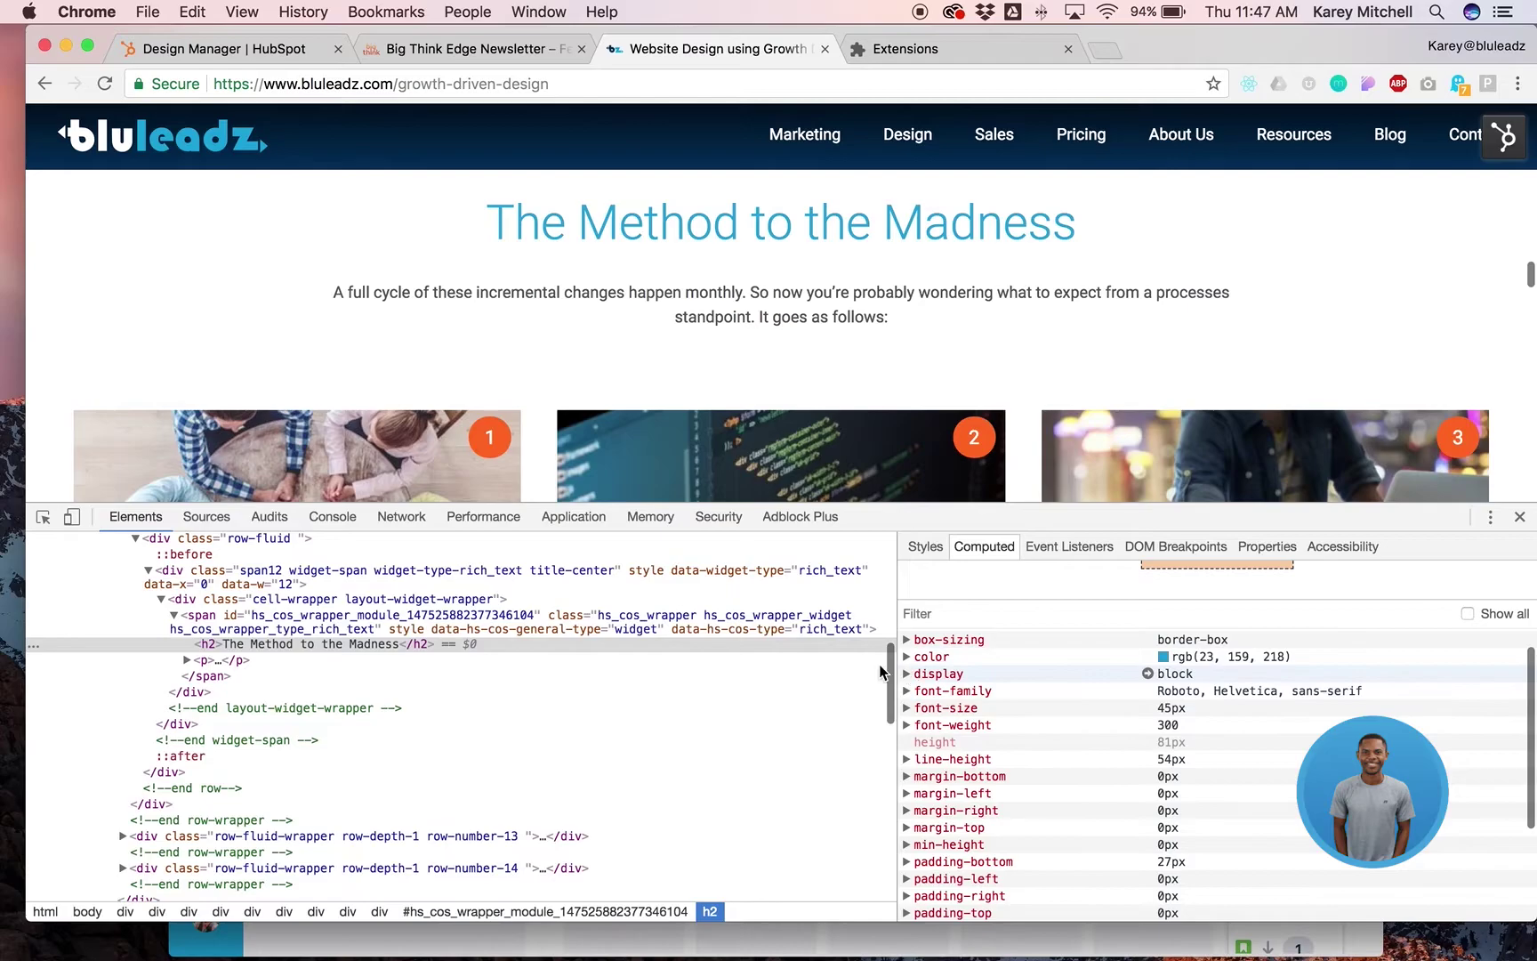
scroll(1041, 694, "up", 4)
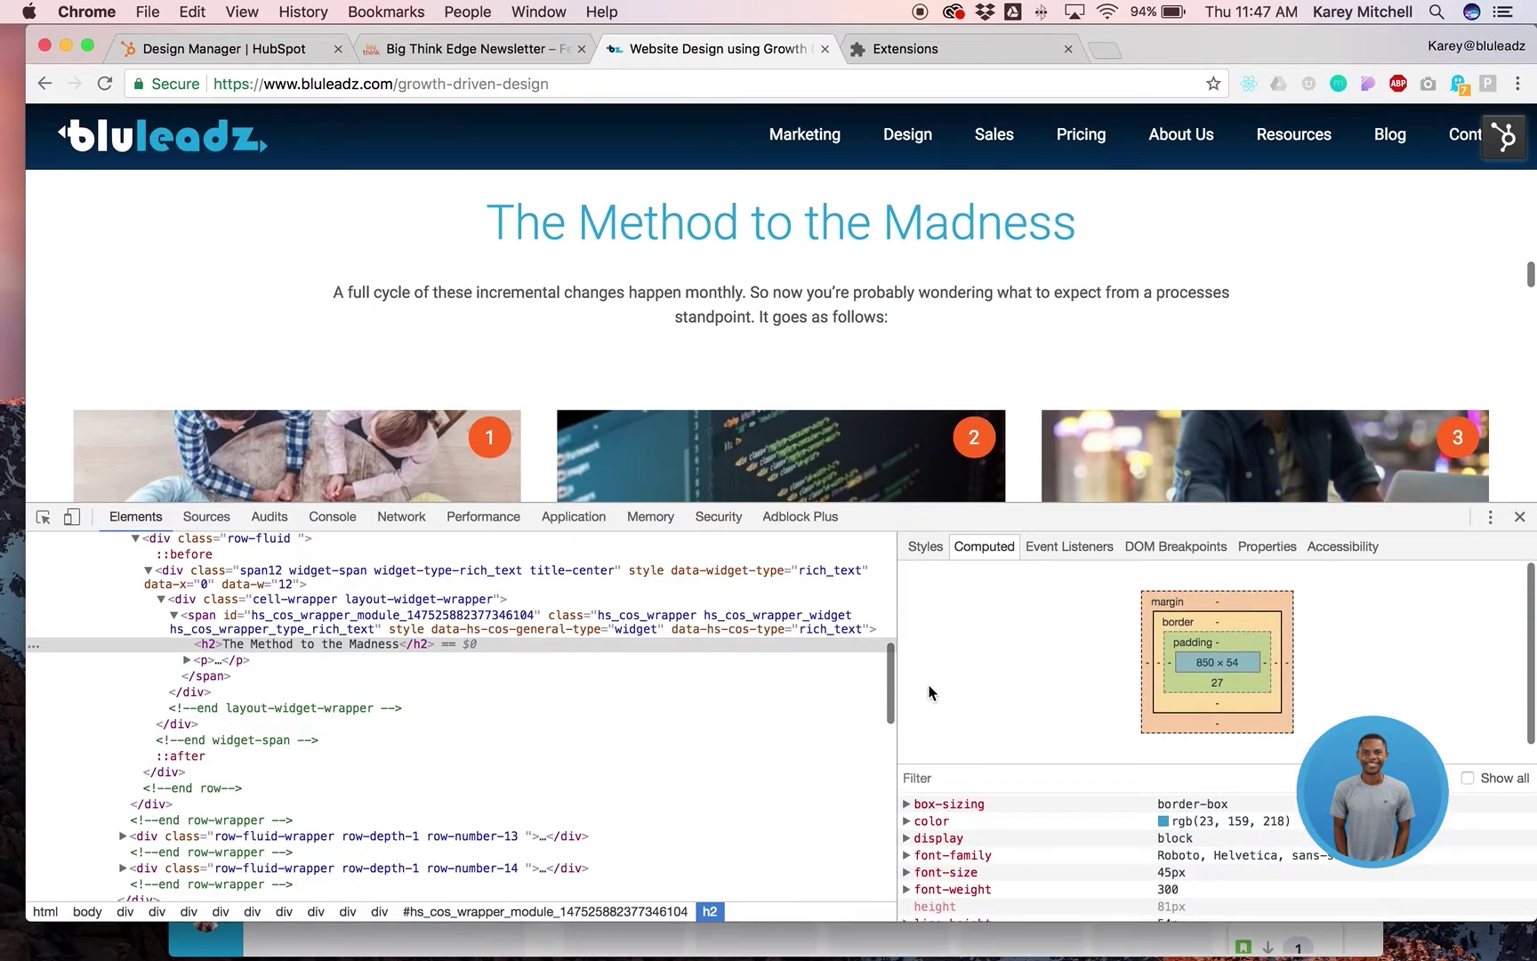
scroll(929, 693, "down", 2)
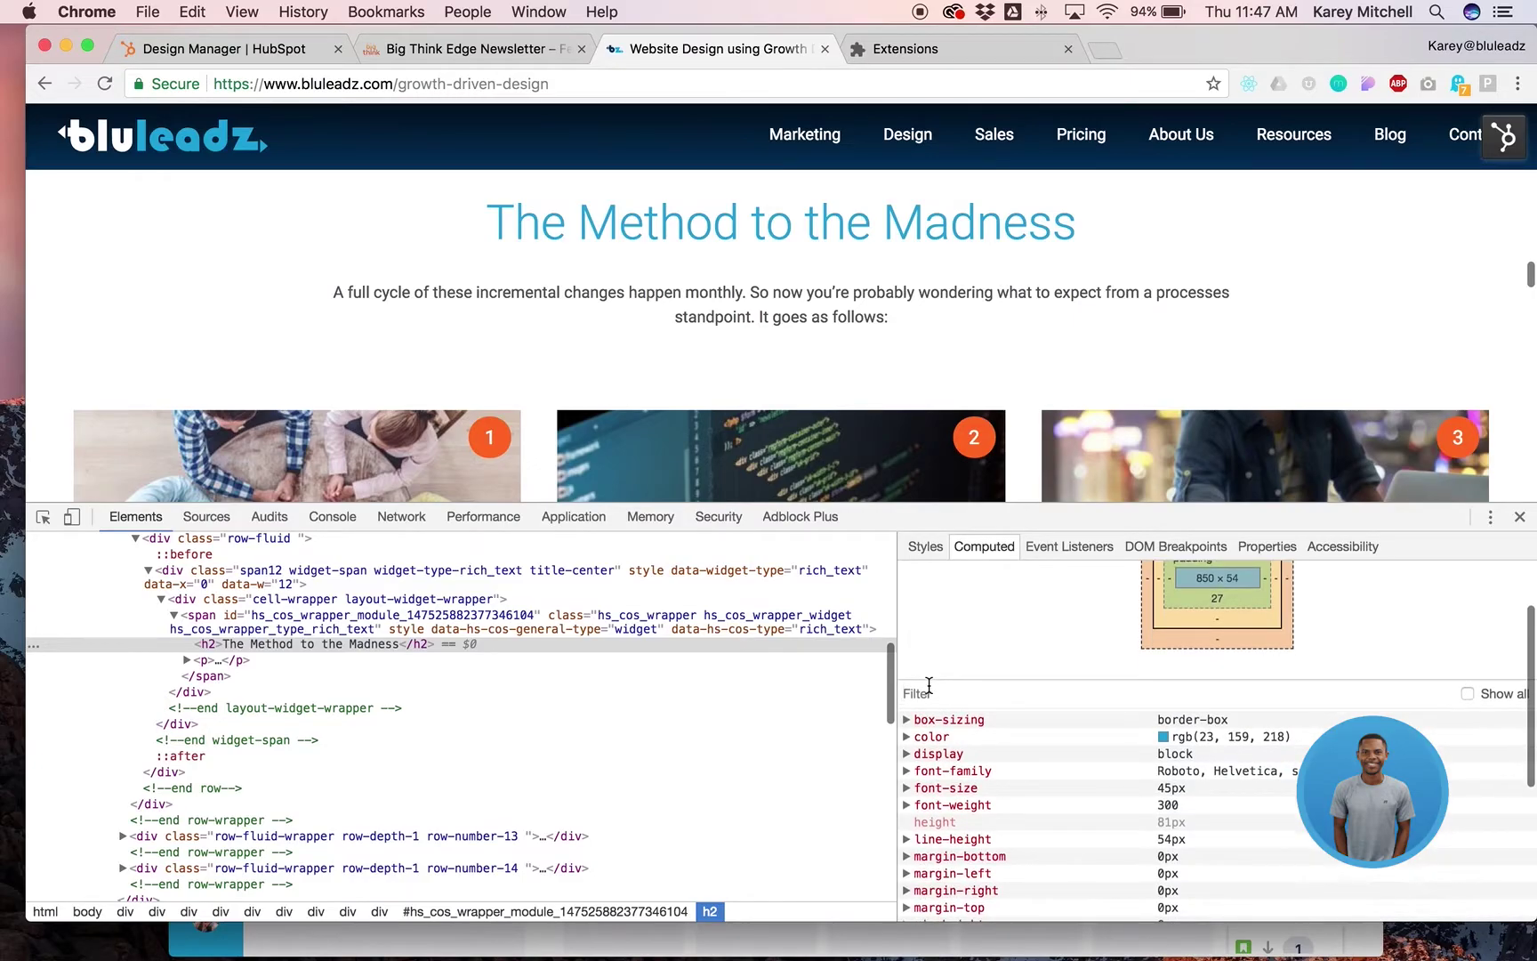
left_click_drag(907, 503, 893, 680)
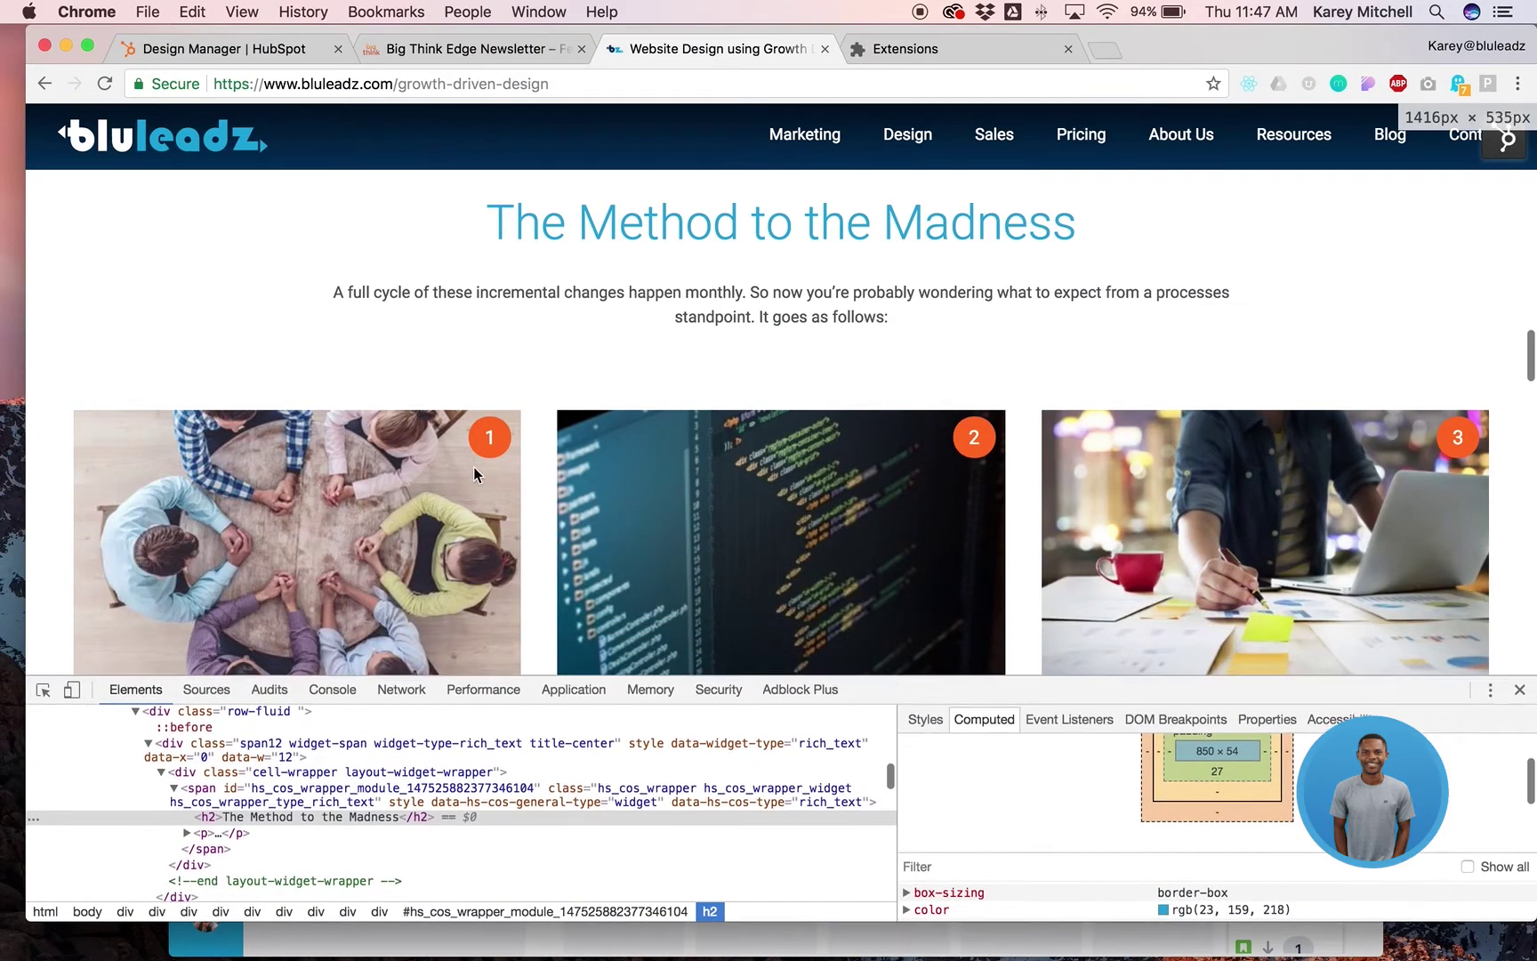
- Inspect the Strategize step image and open strategize.jpg by itself in a new tab
scroll(323, 494, "down", 2)
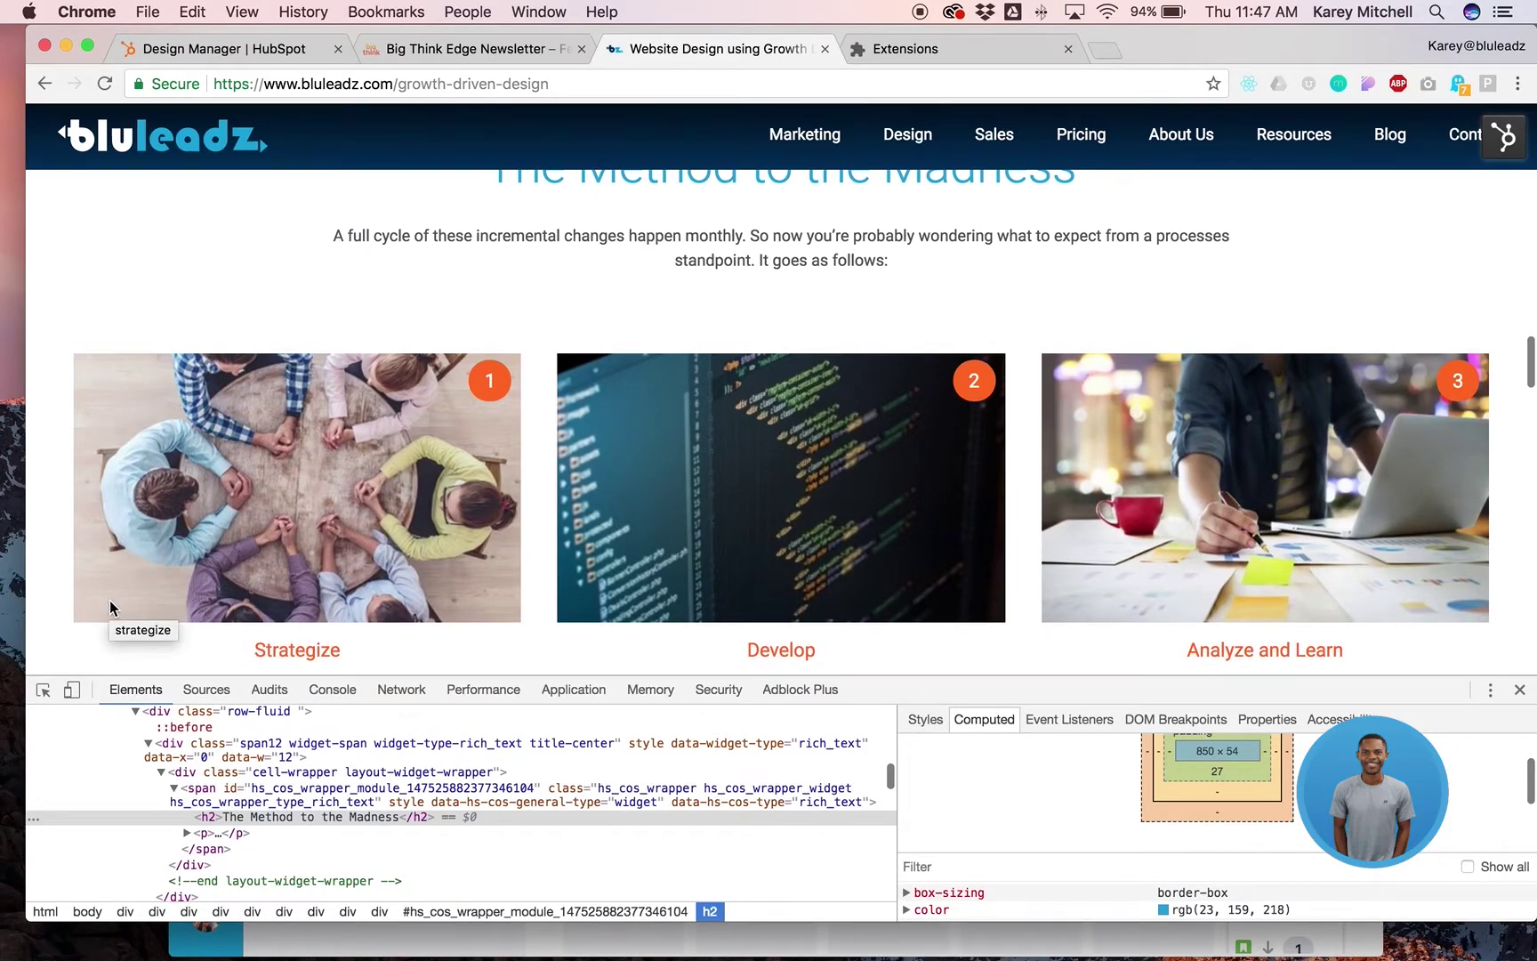
left_click(42, 691)
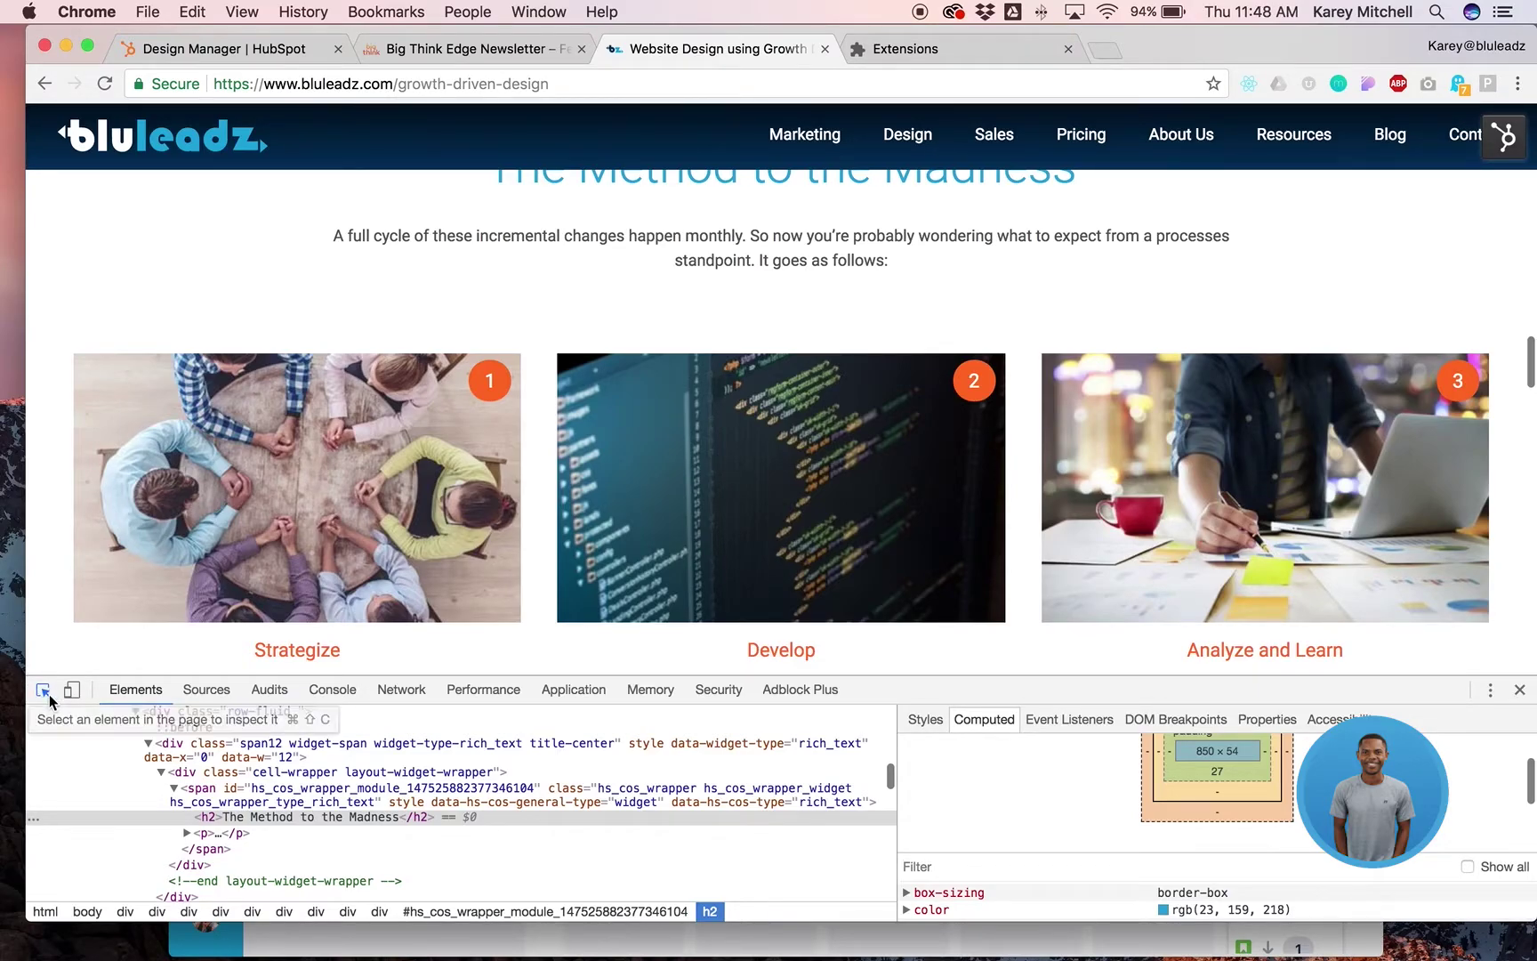
left_click(232, 519)
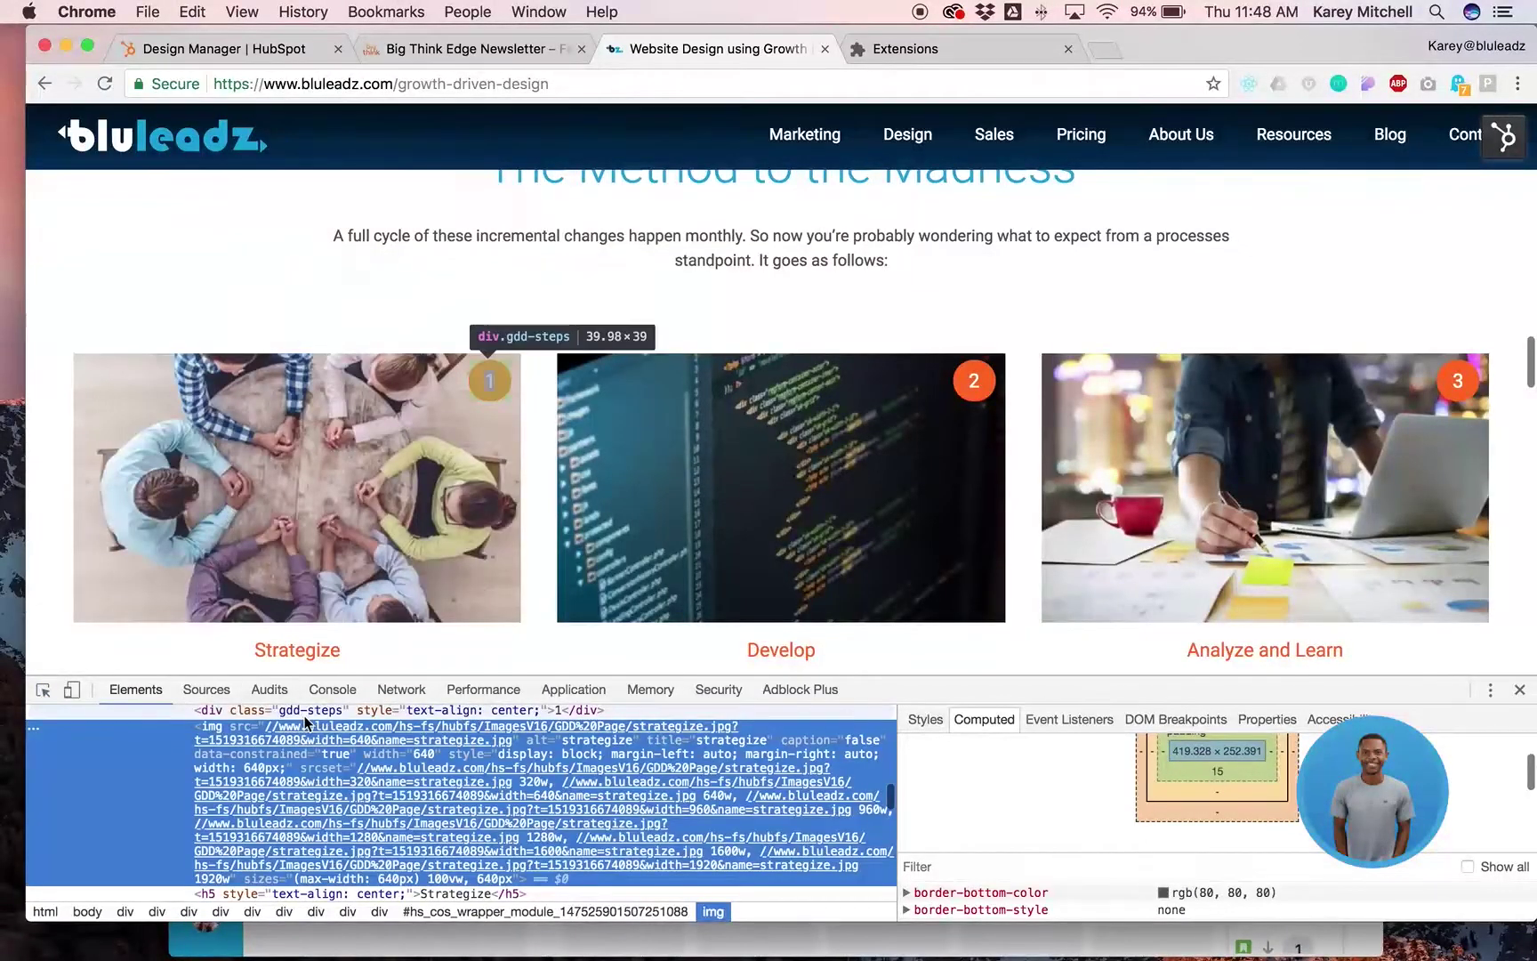
mouse_move(385, 731)
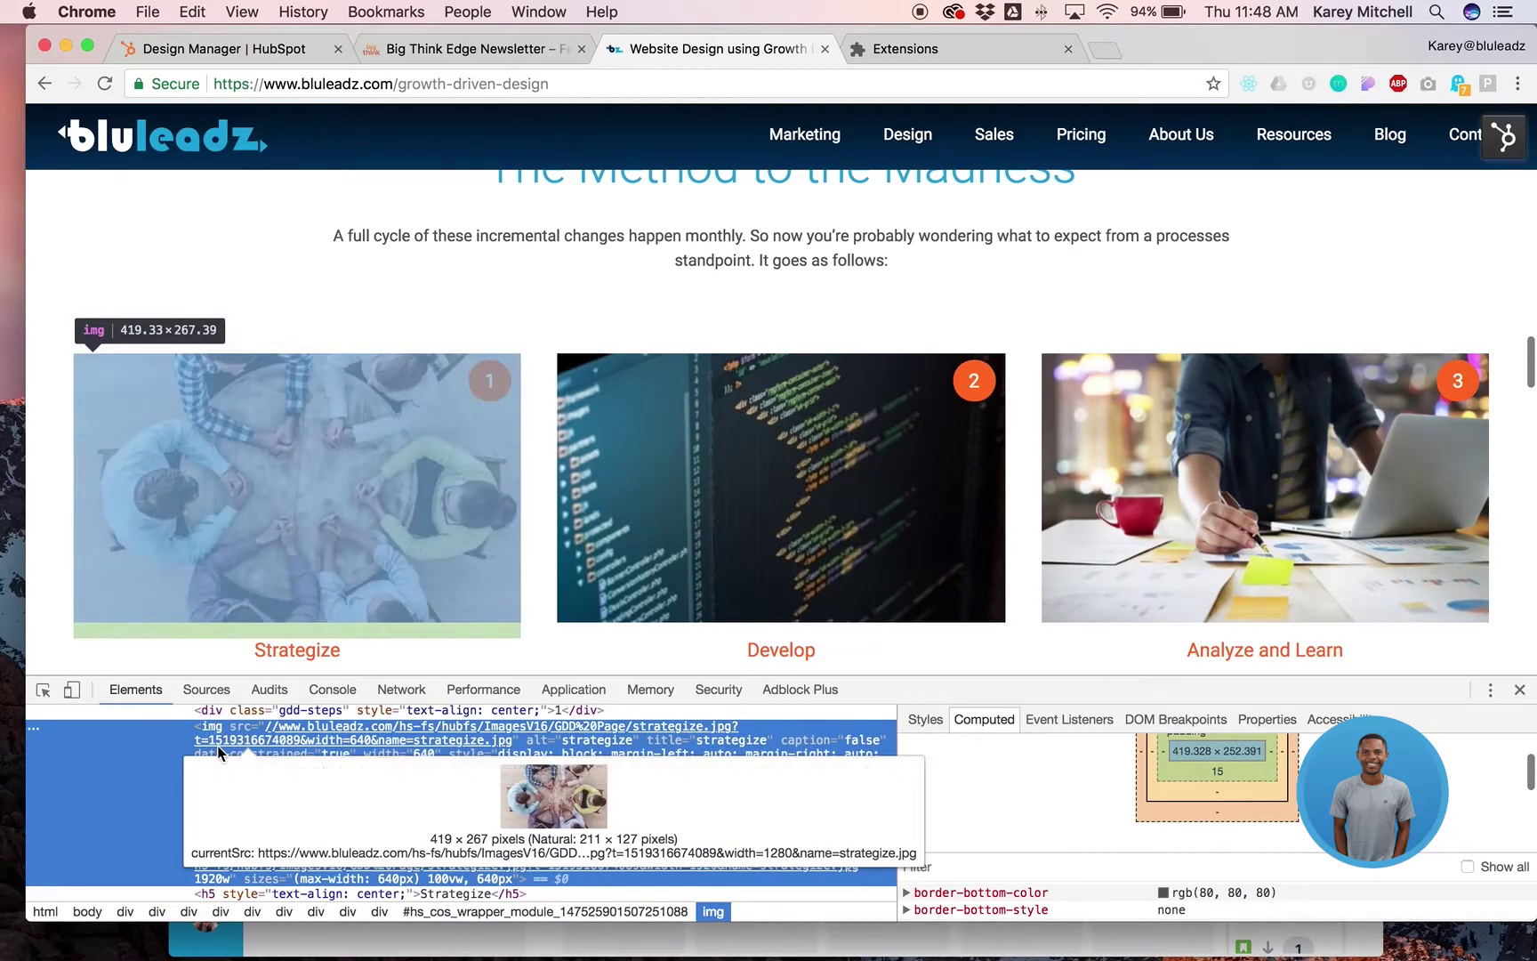
right_click(323, 732)
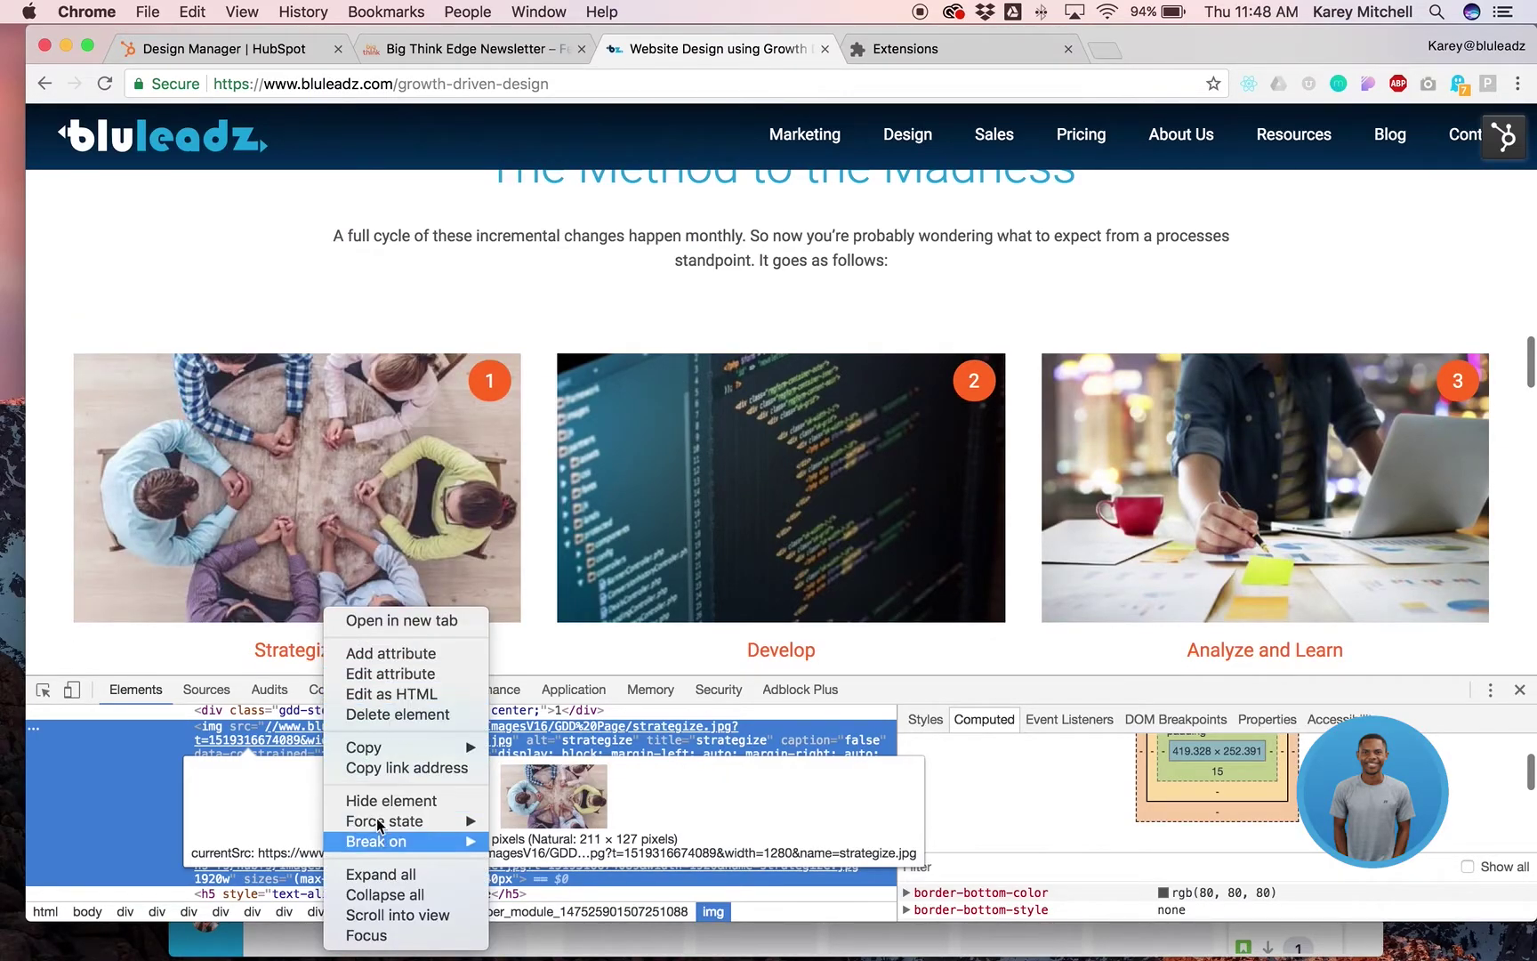
left_click(418, 620)
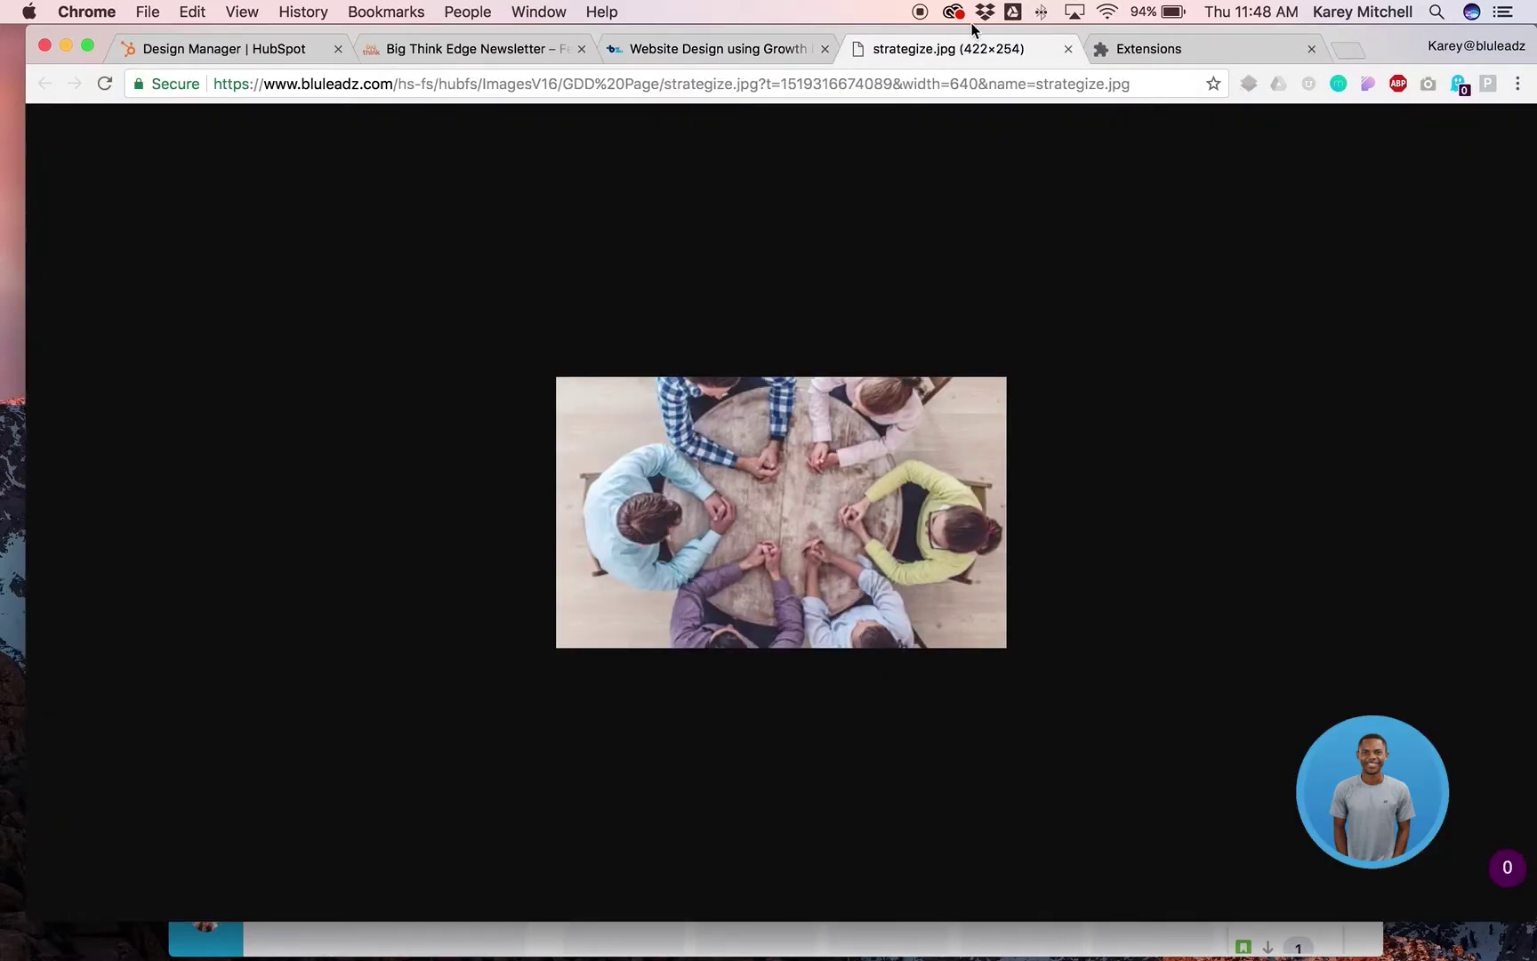
- Close the strategize.jpg tab and DevTools to reveal the full Method to the Madness section
key("super+w")
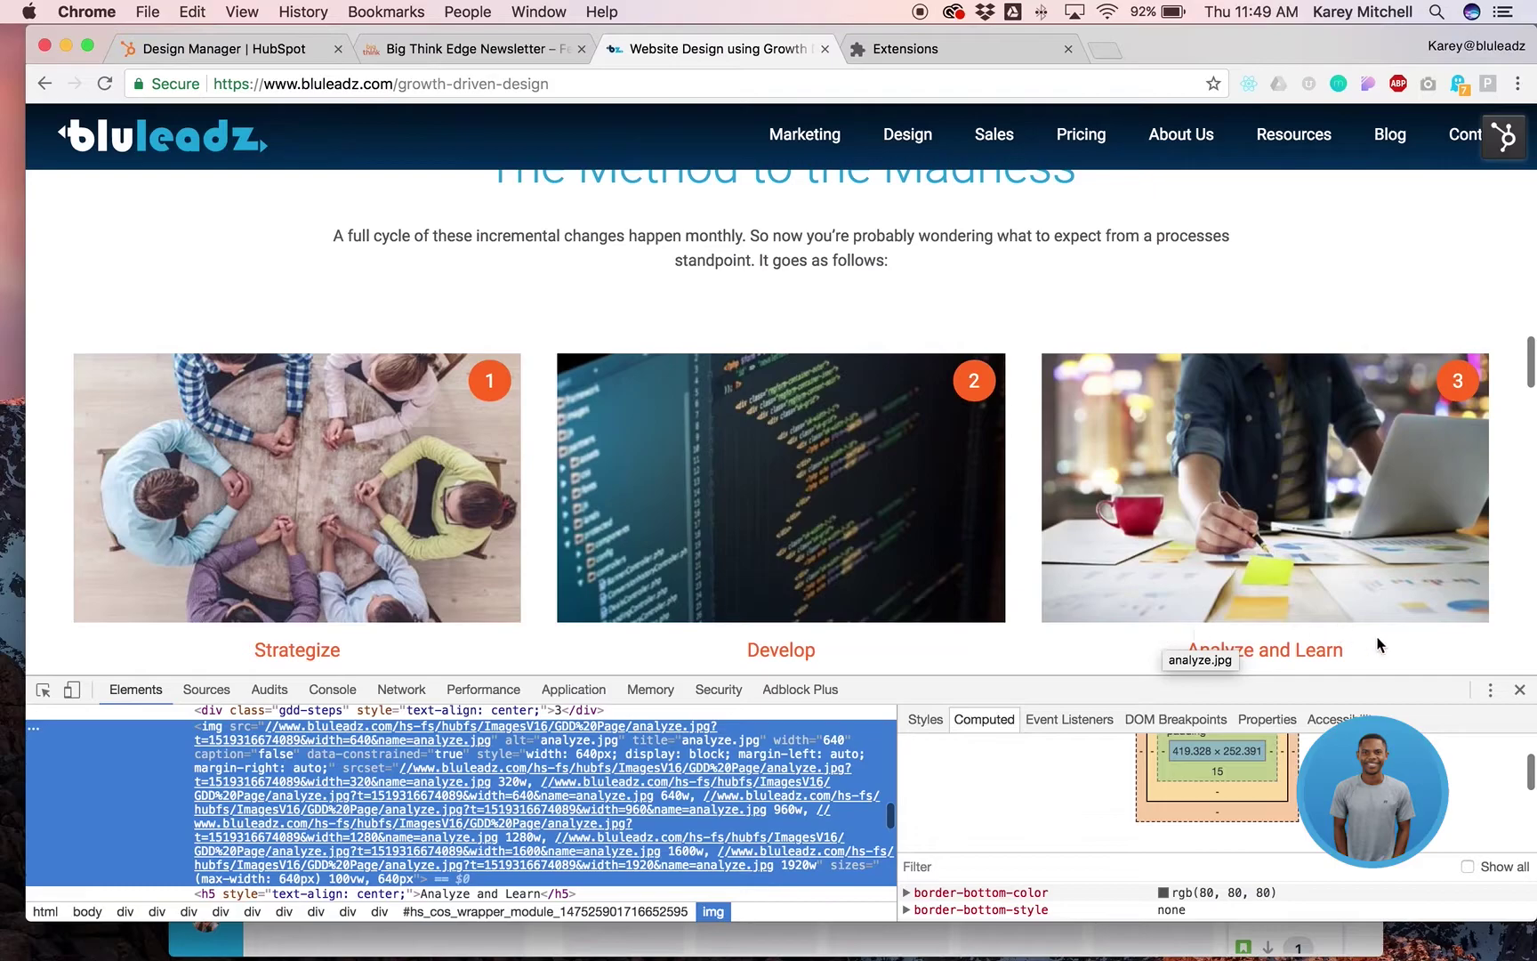
left_click(1518, 691)
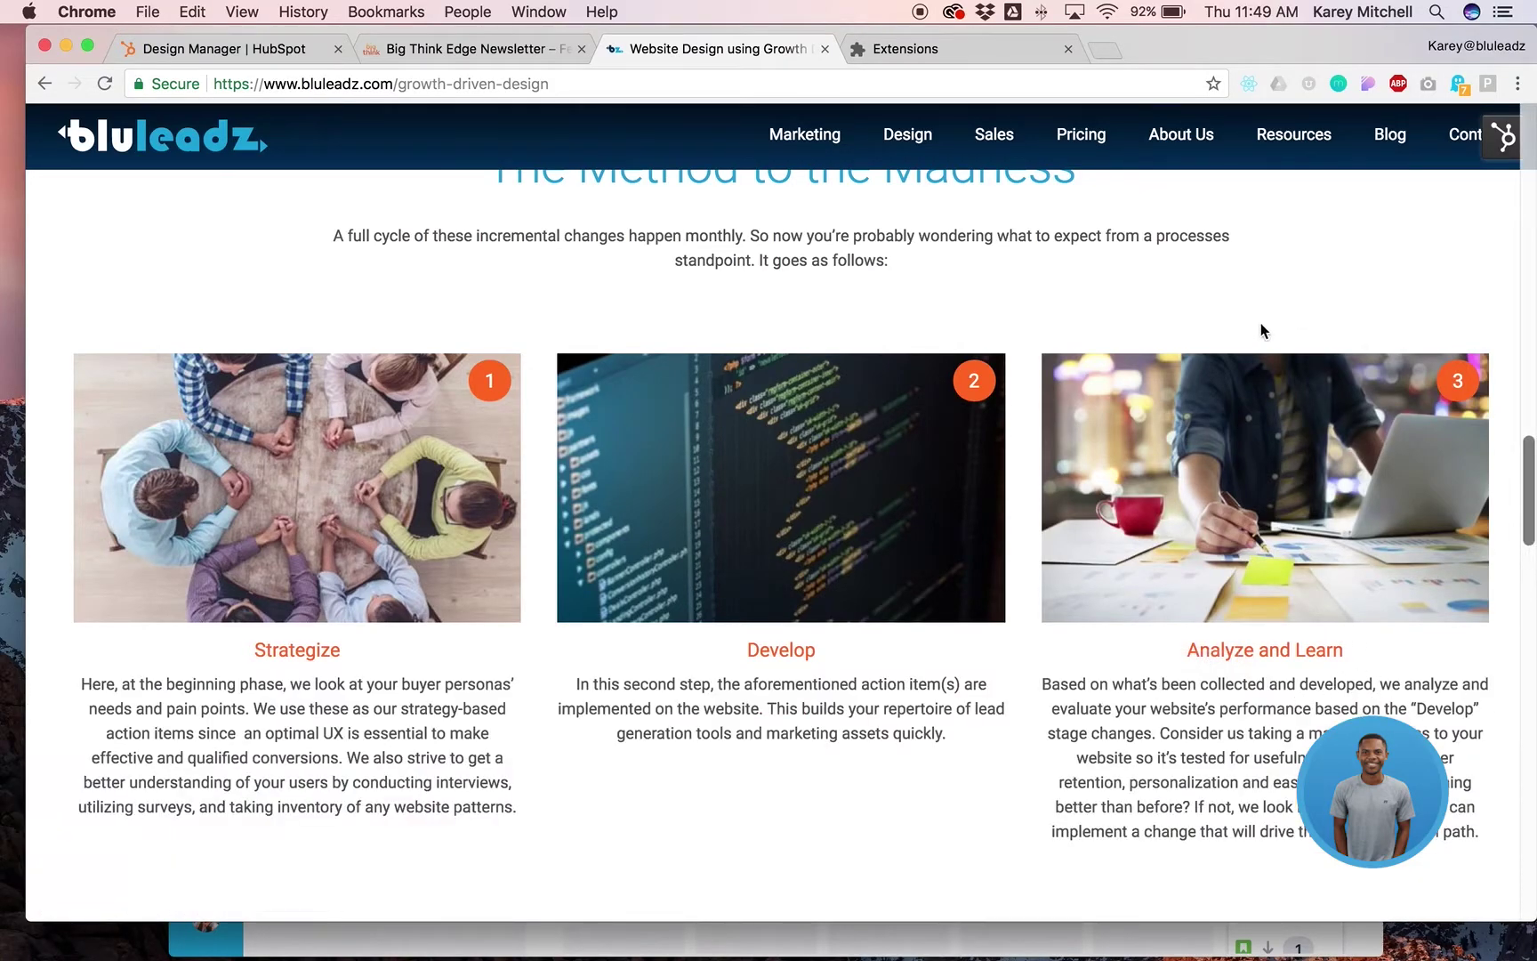
scroll(1159, 698, "up", 3)
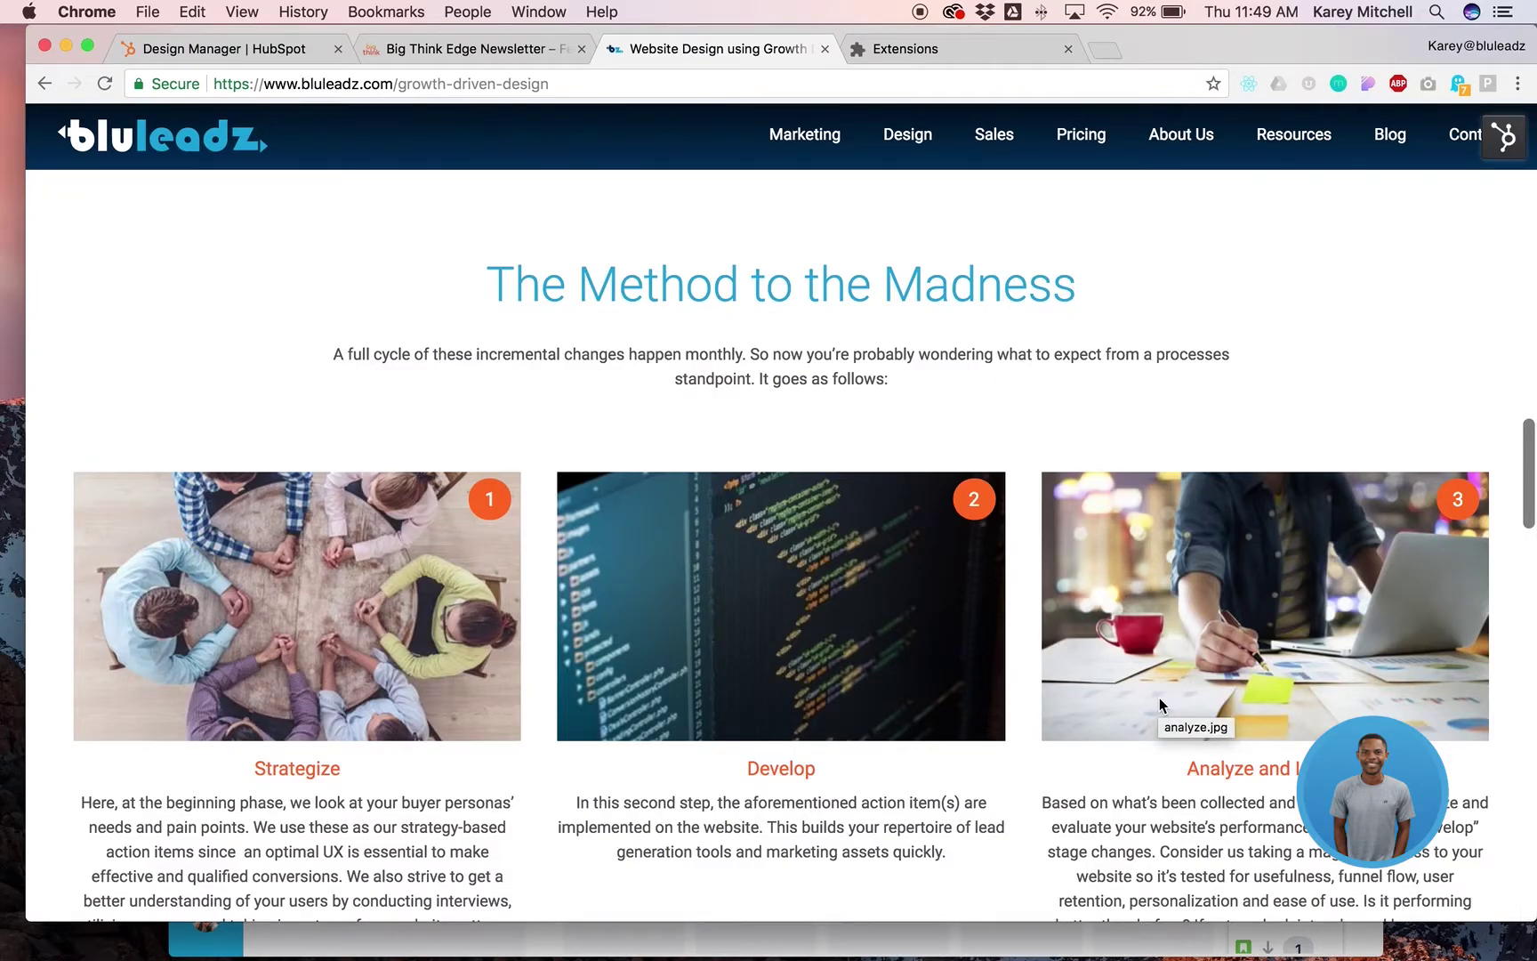
- Launch CSS Peeper's General overview: Roboto, Helvetica, sans-serif fonts, 250kb CSS, 1s load time
left_click(1368, 87)
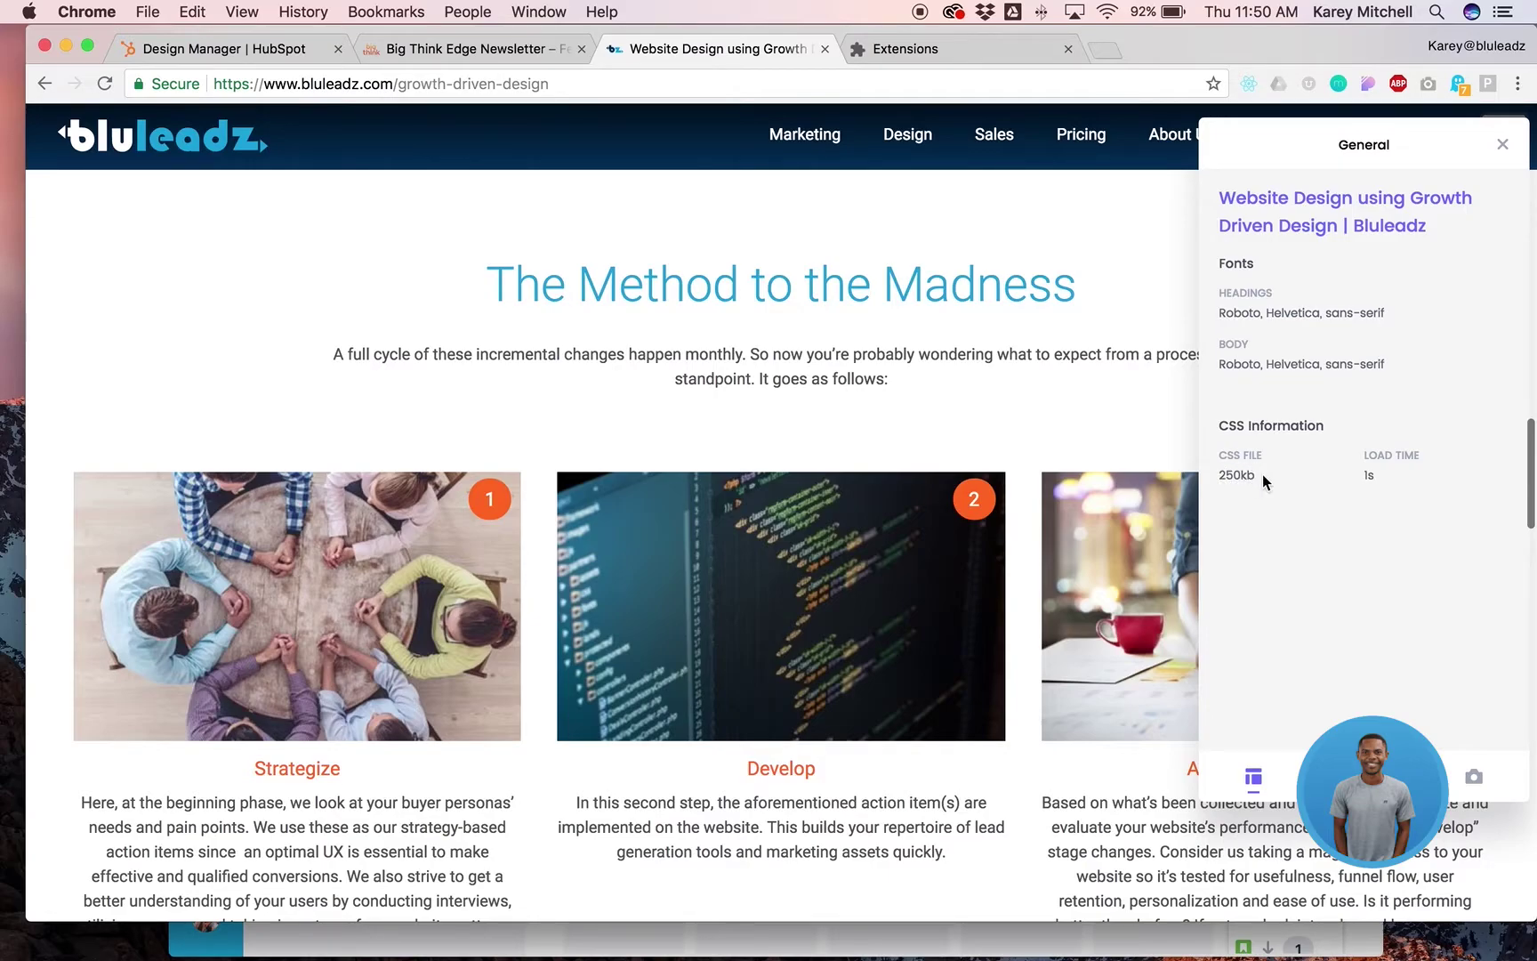
- Scroll the Colors palette: #002a5c, #179fda, #ff6600, #303030, #505050 and transparent #000000
left_click(1364, 777)
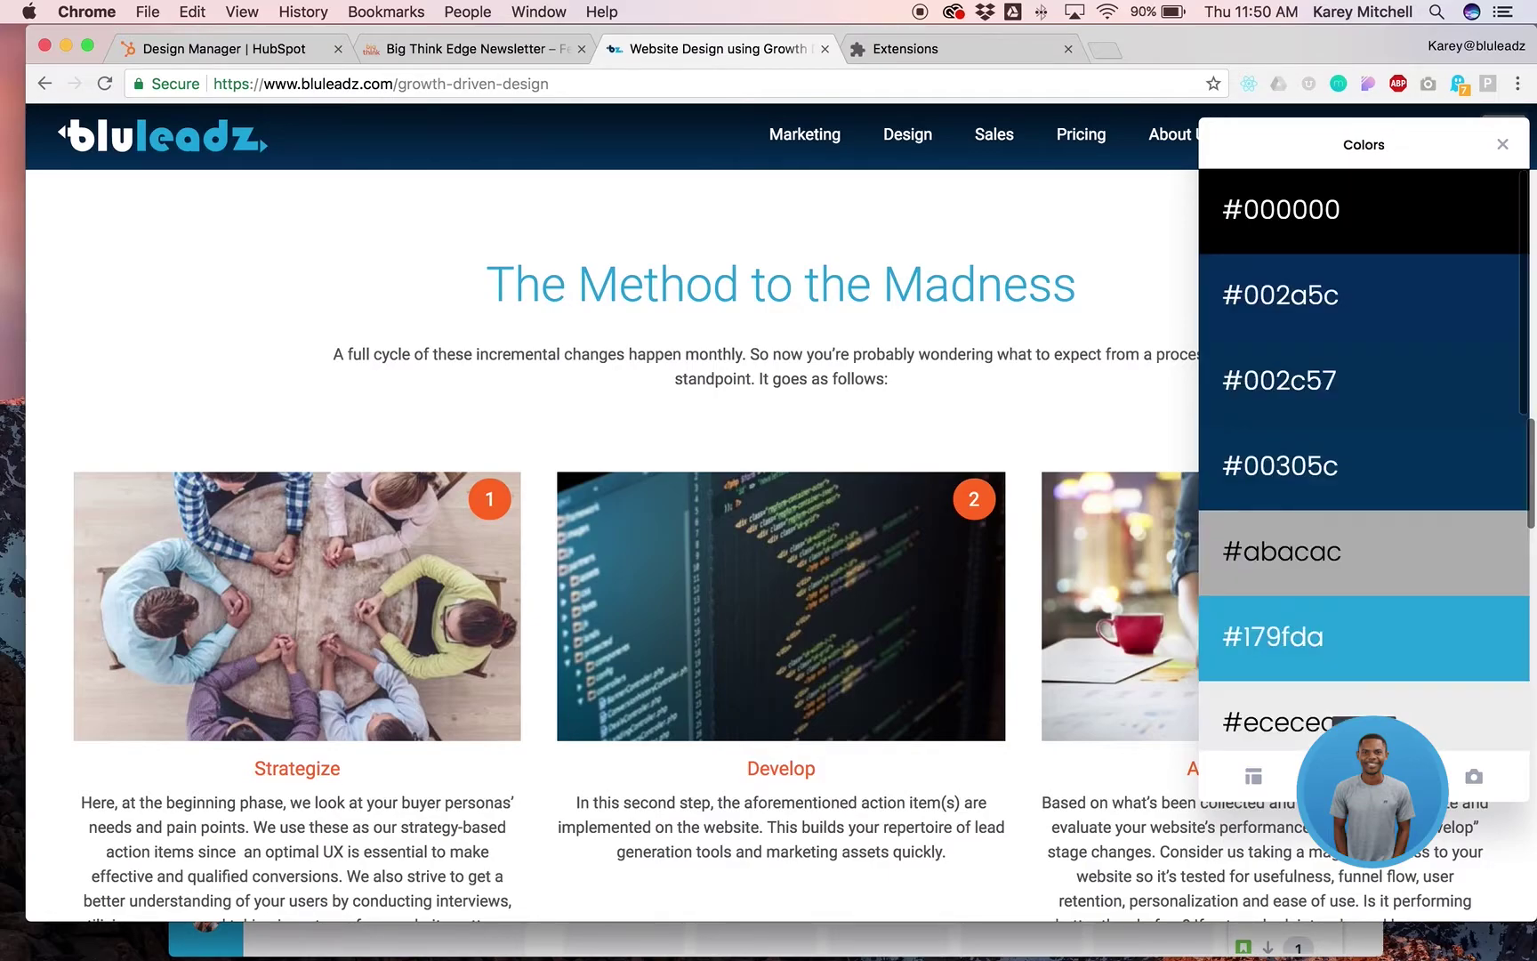
scroll(1341, 375, "up", 1)
scroll(1344, 365, "down", 5)
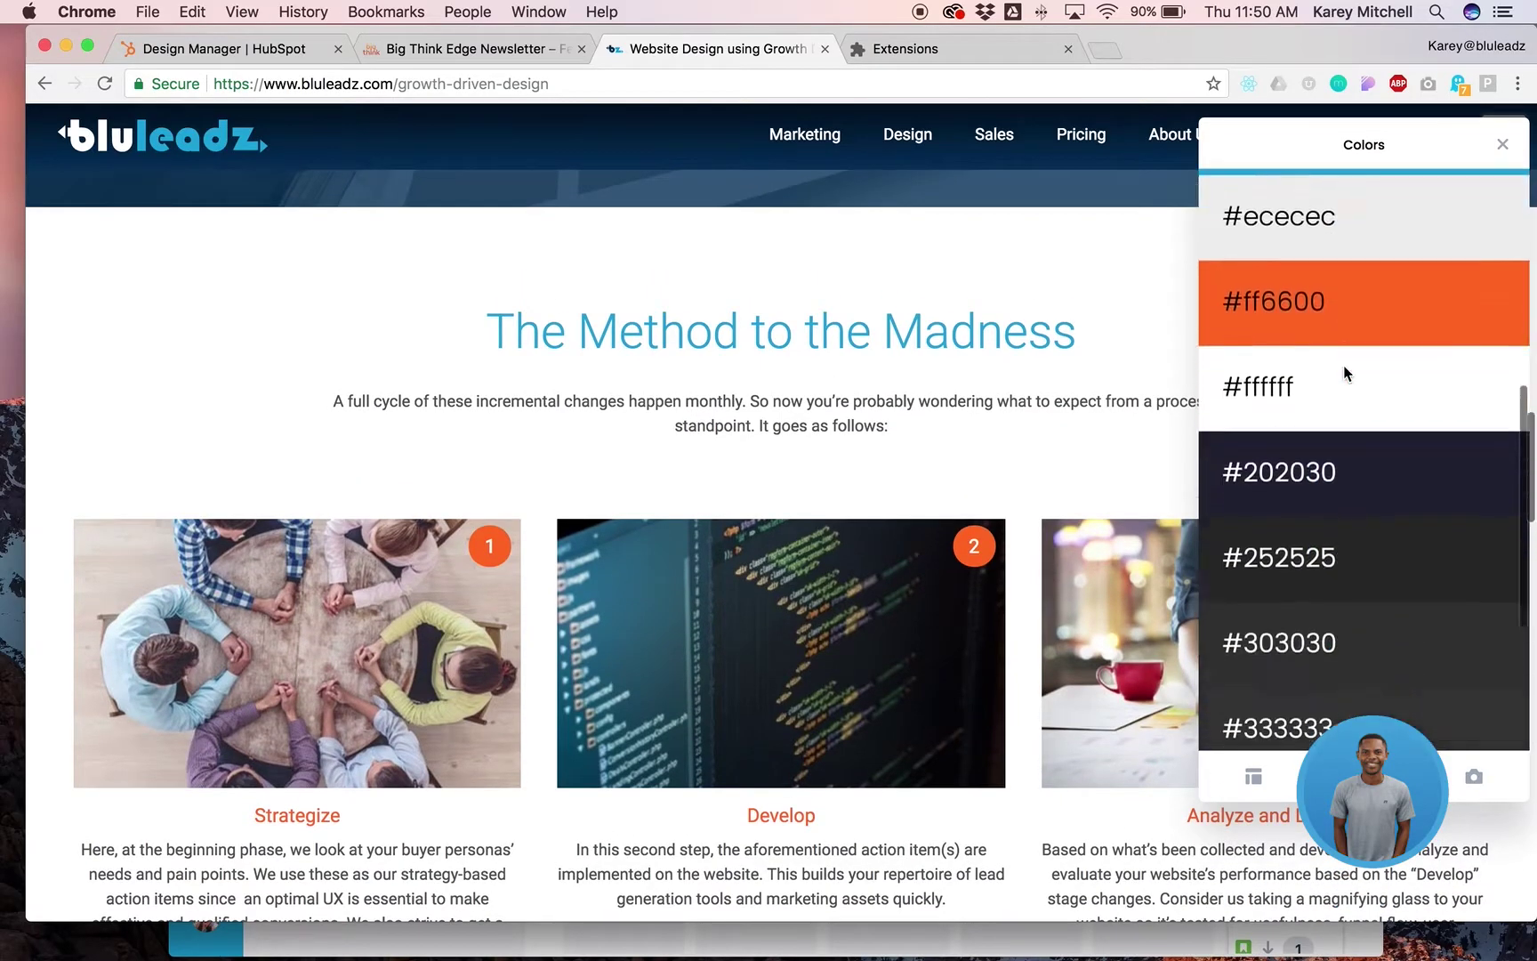
scroll(1344, 365, "down", 3)
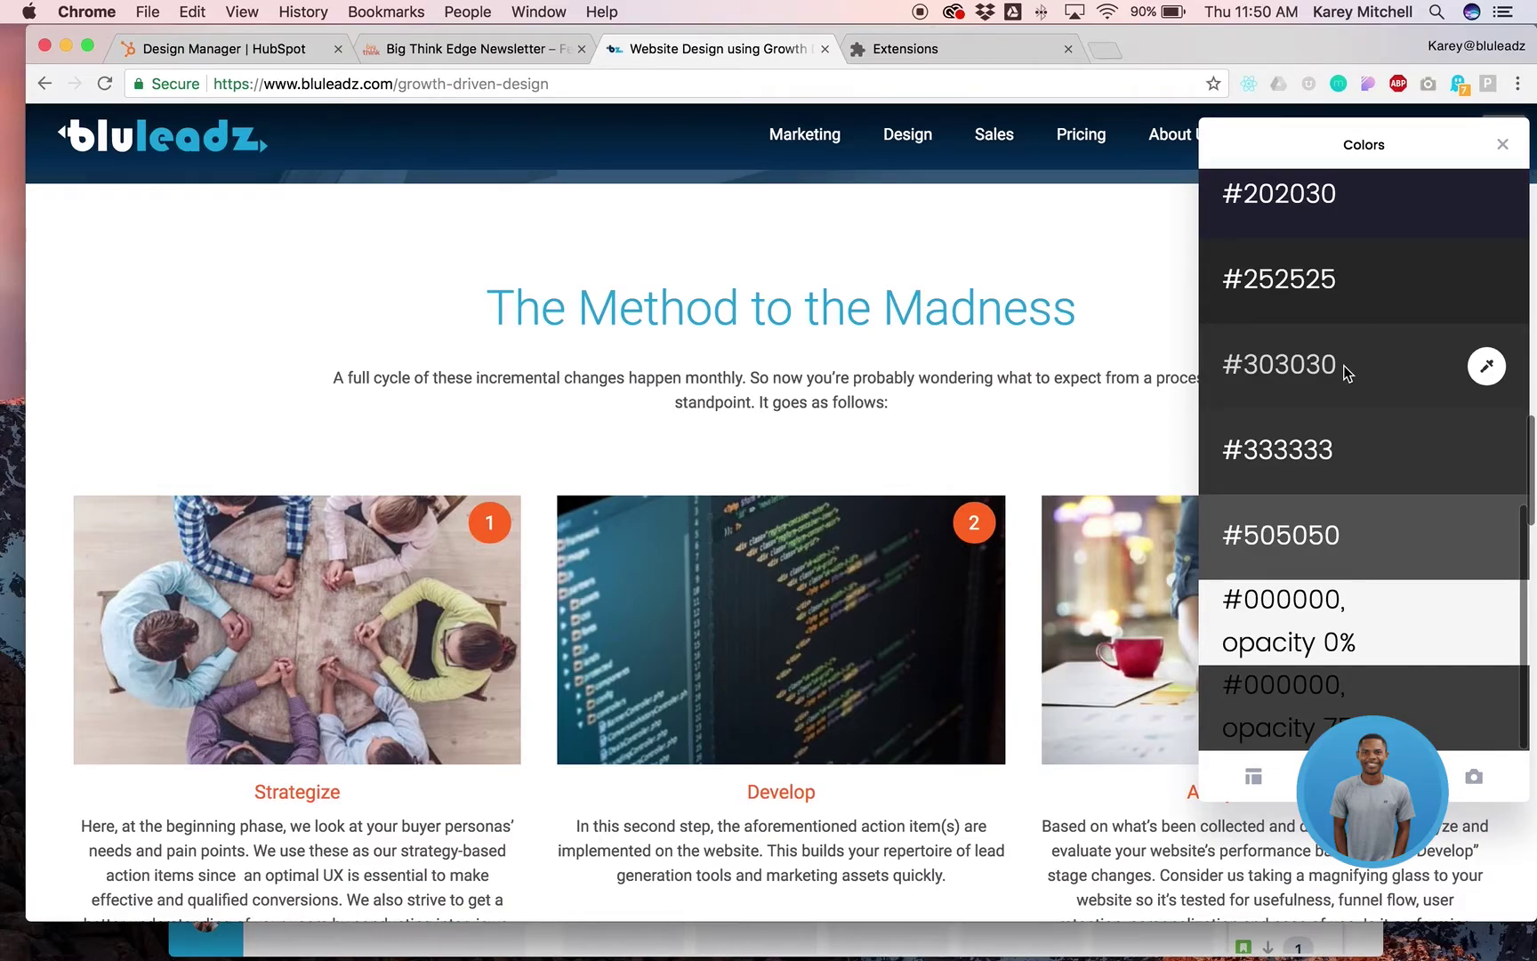
scroll(1348, 372, "up", 1)
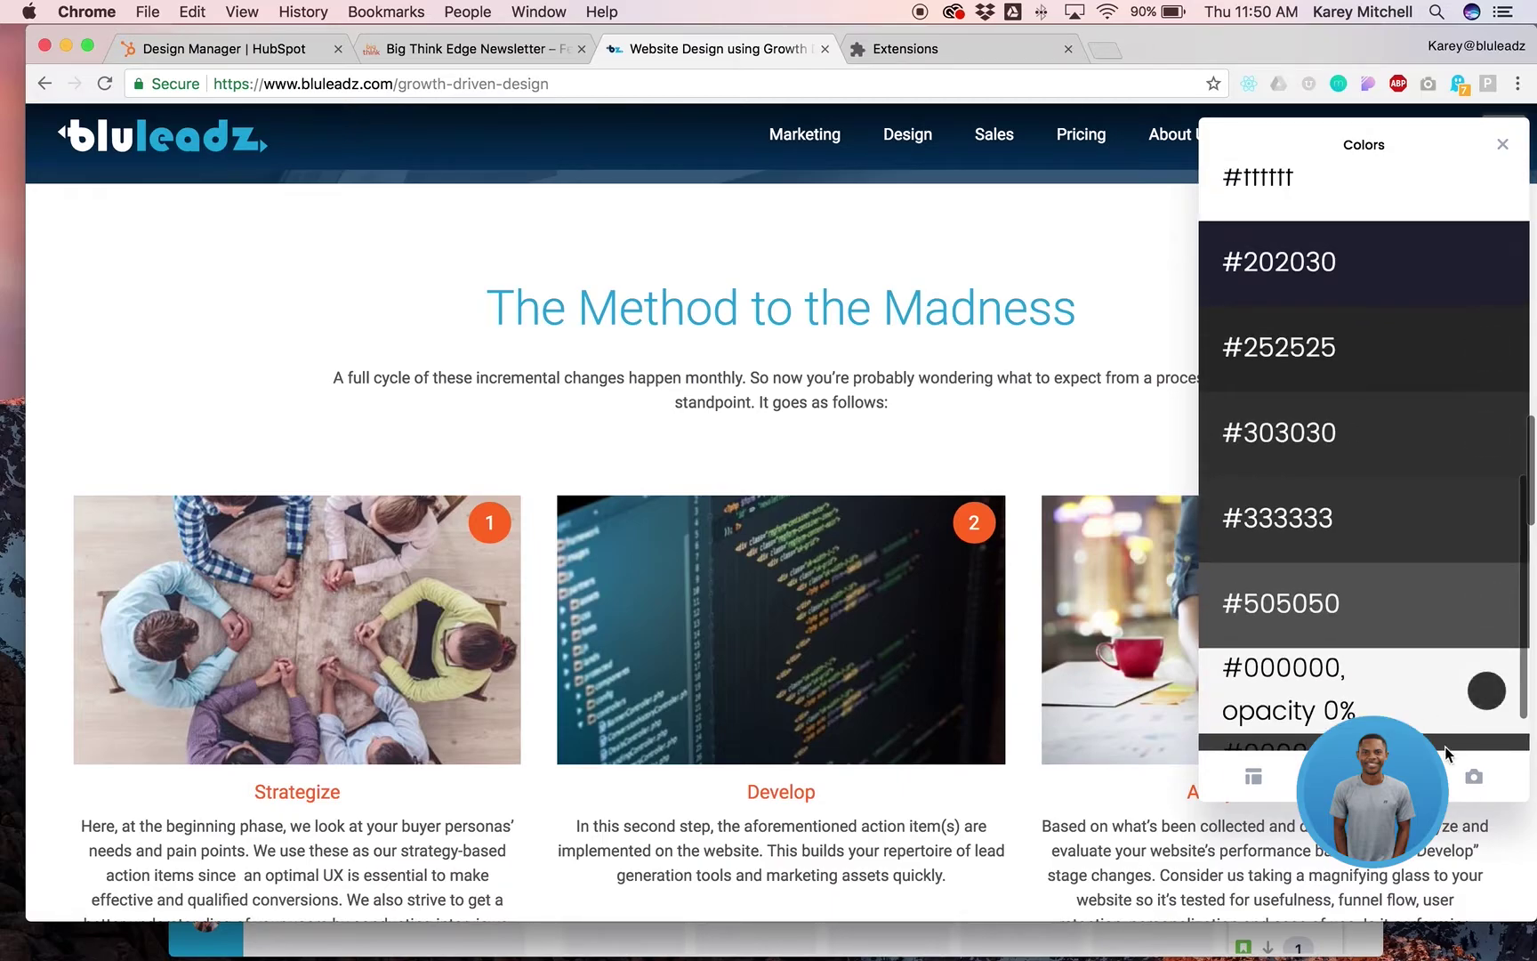
- Browse the Assets images, including GDD-page.jpg at 1416px × 458.78px and the step photos
left_click(1474, 779)
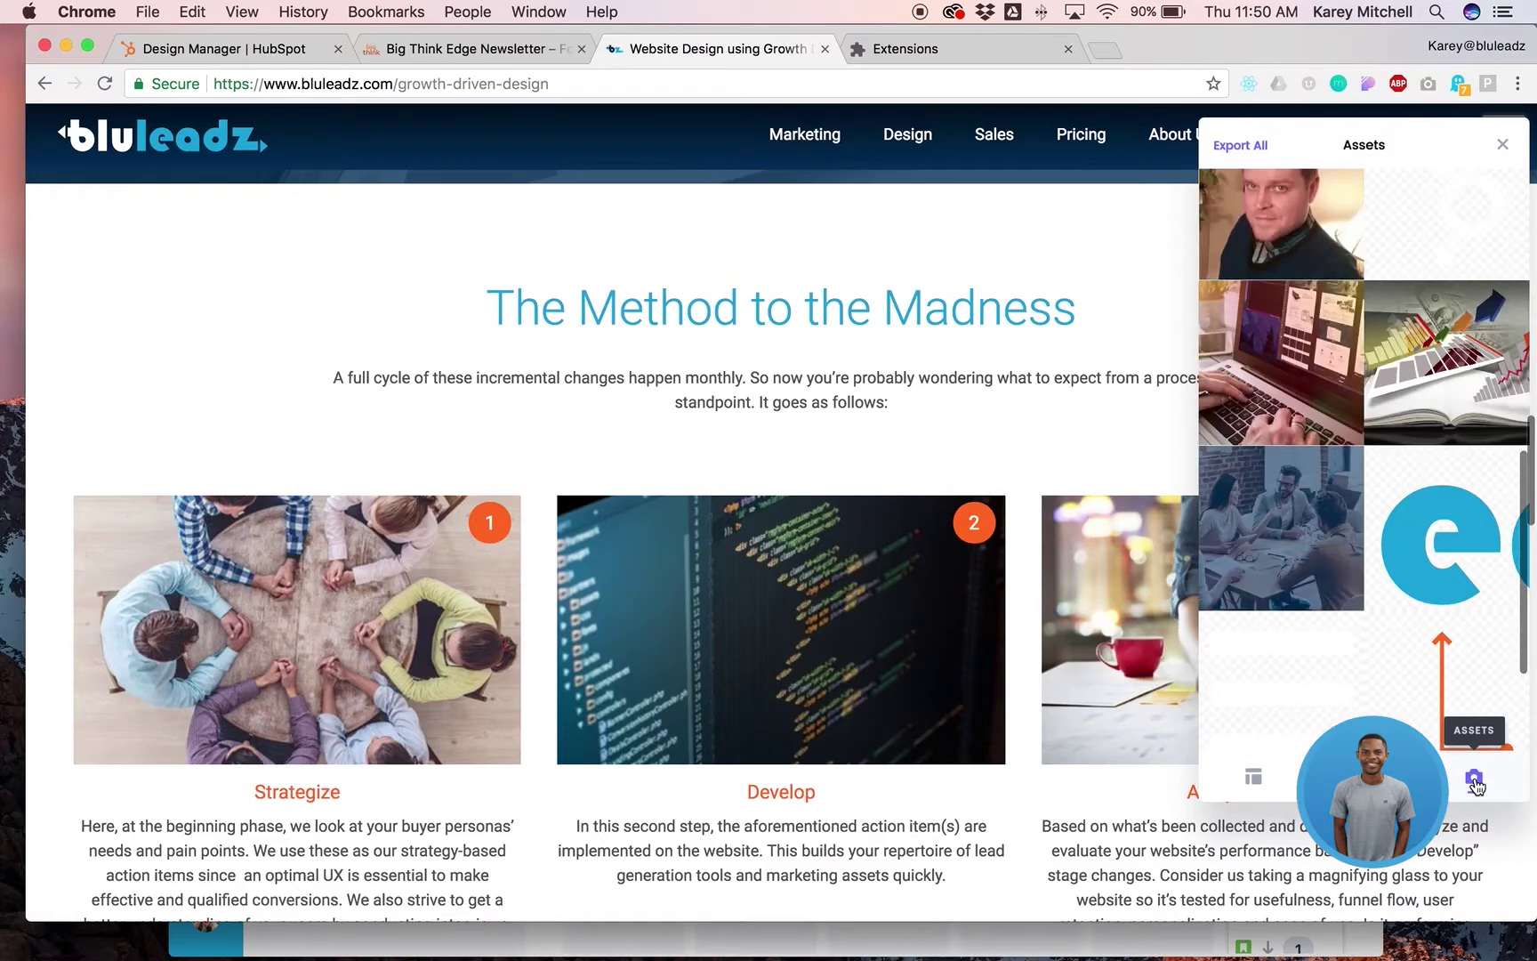
scroll(1326, 293, "down", 6)
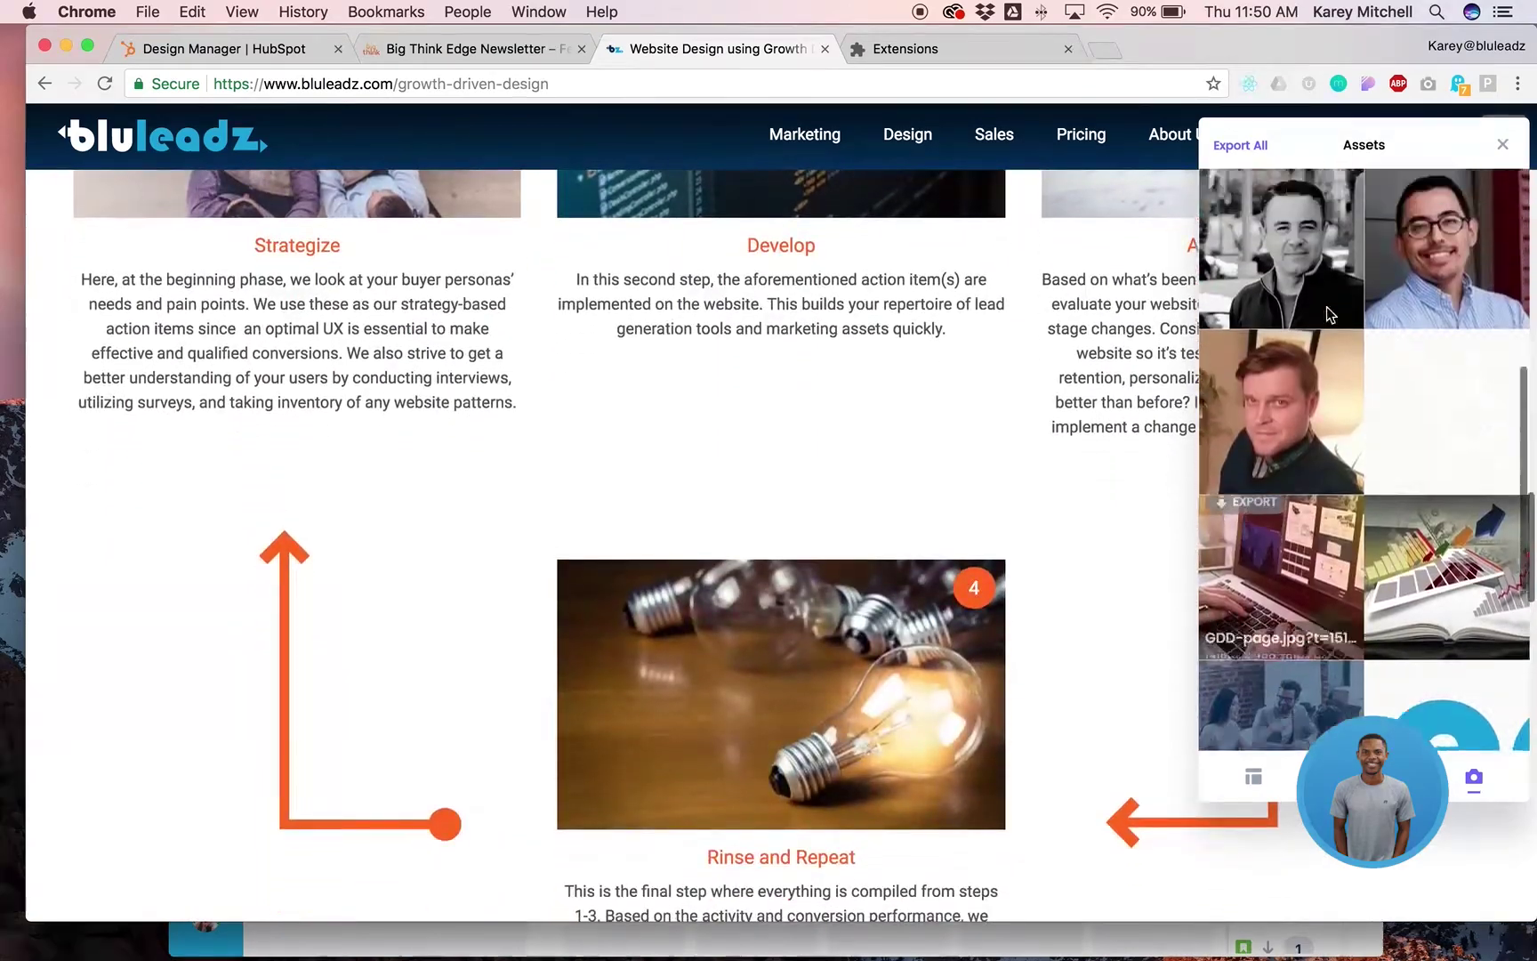
scroll(1325, 306, "up", 3)
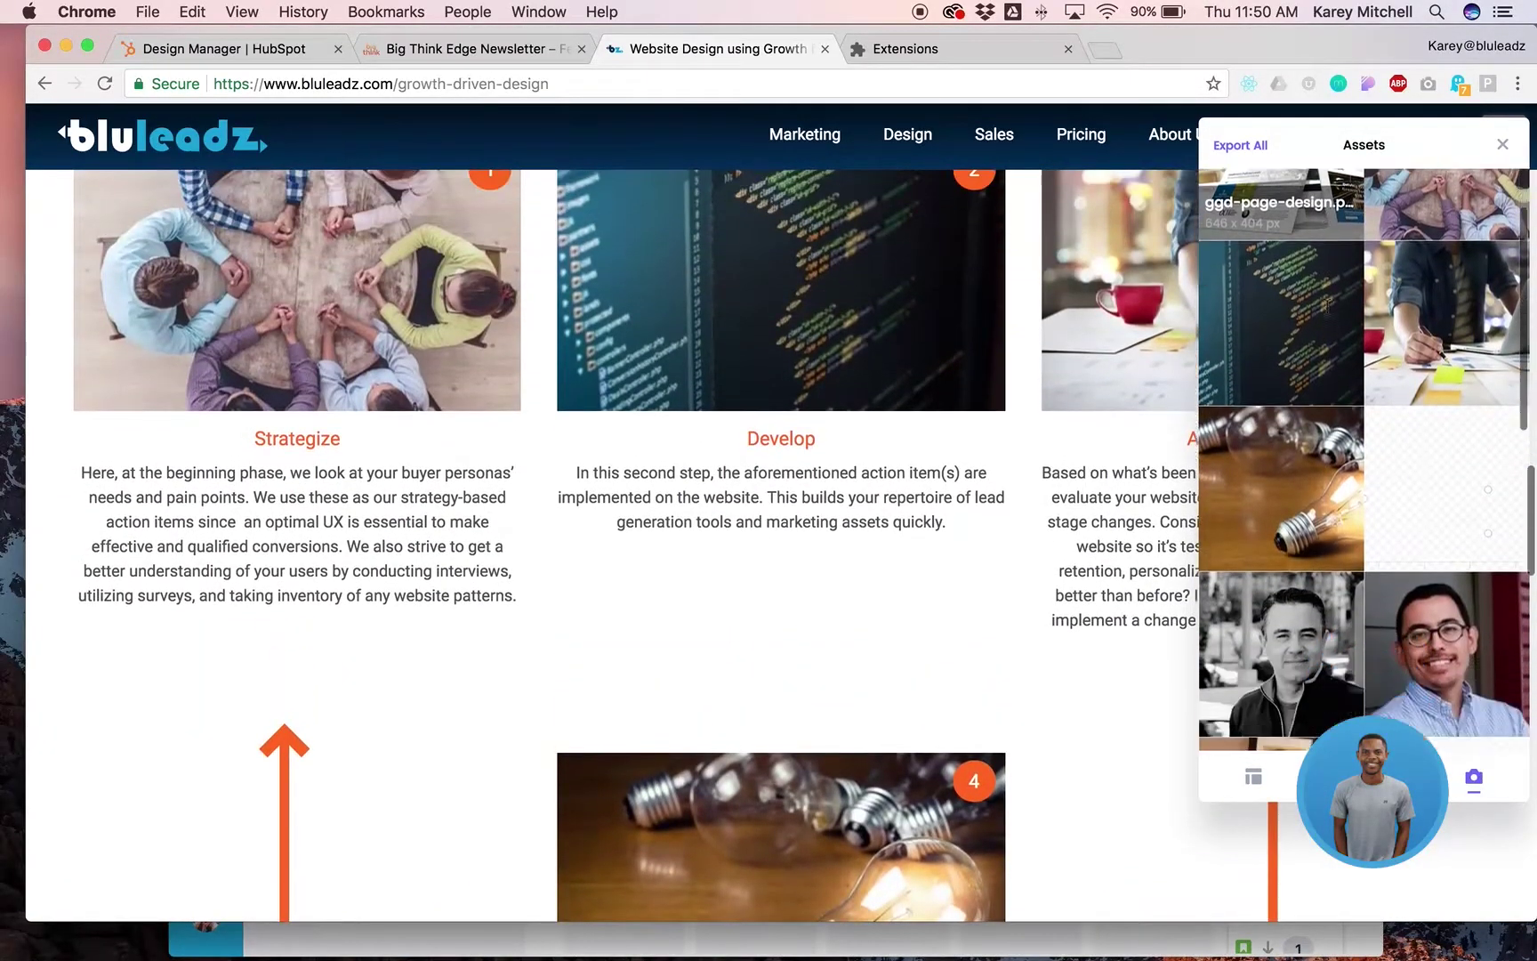
scroll(1327, 306, "down", 3)
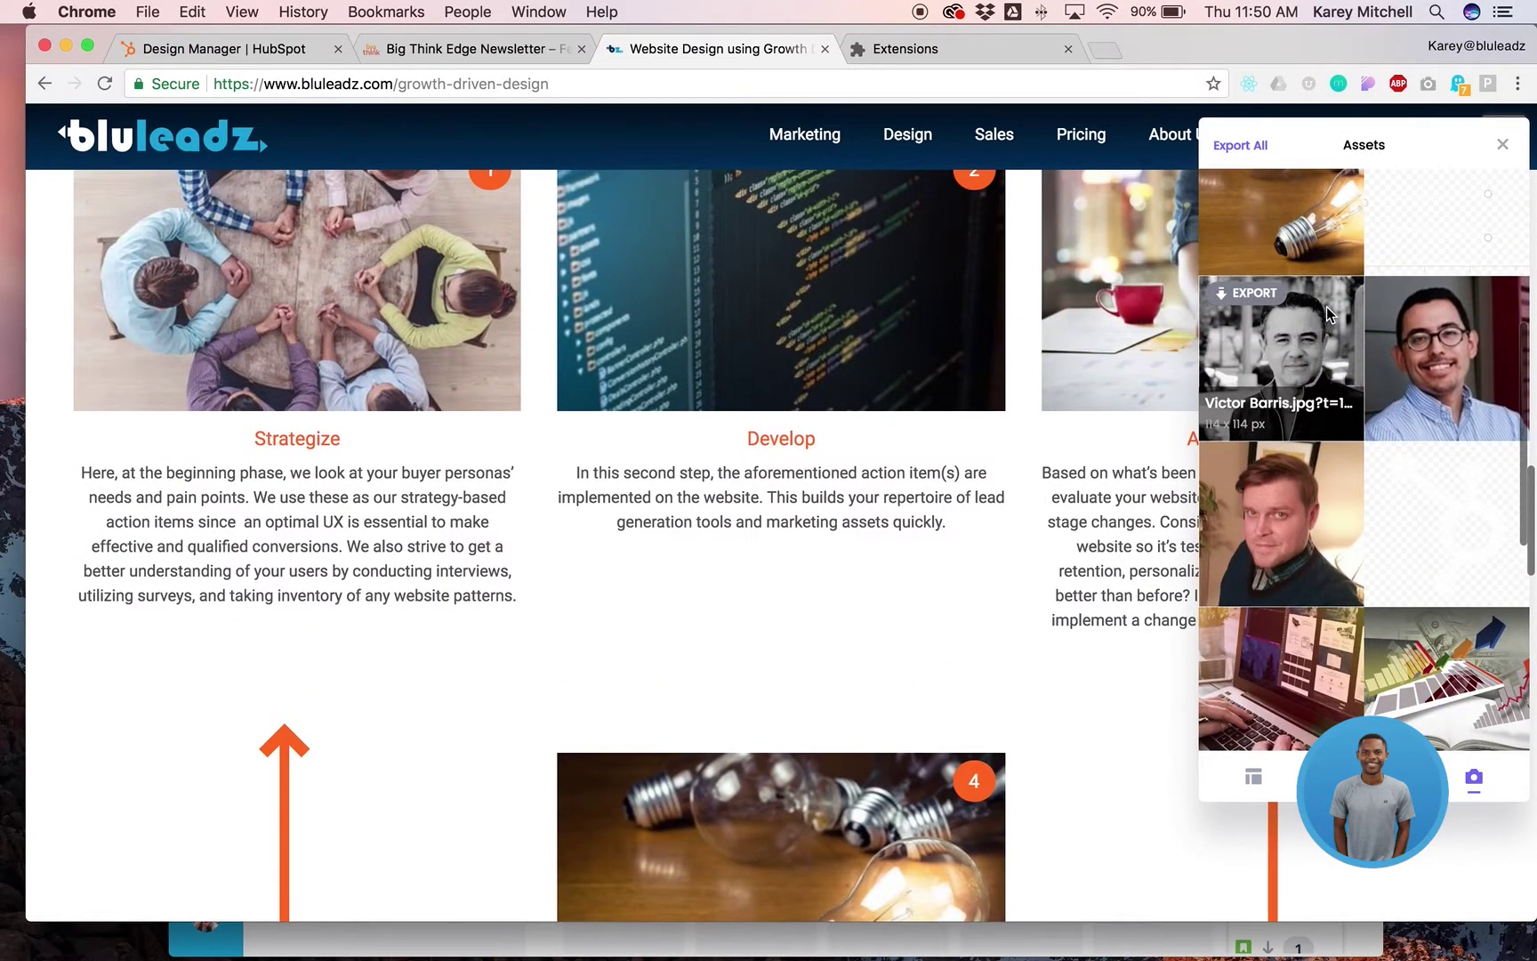
scroll(1325, 306, "down", 4)
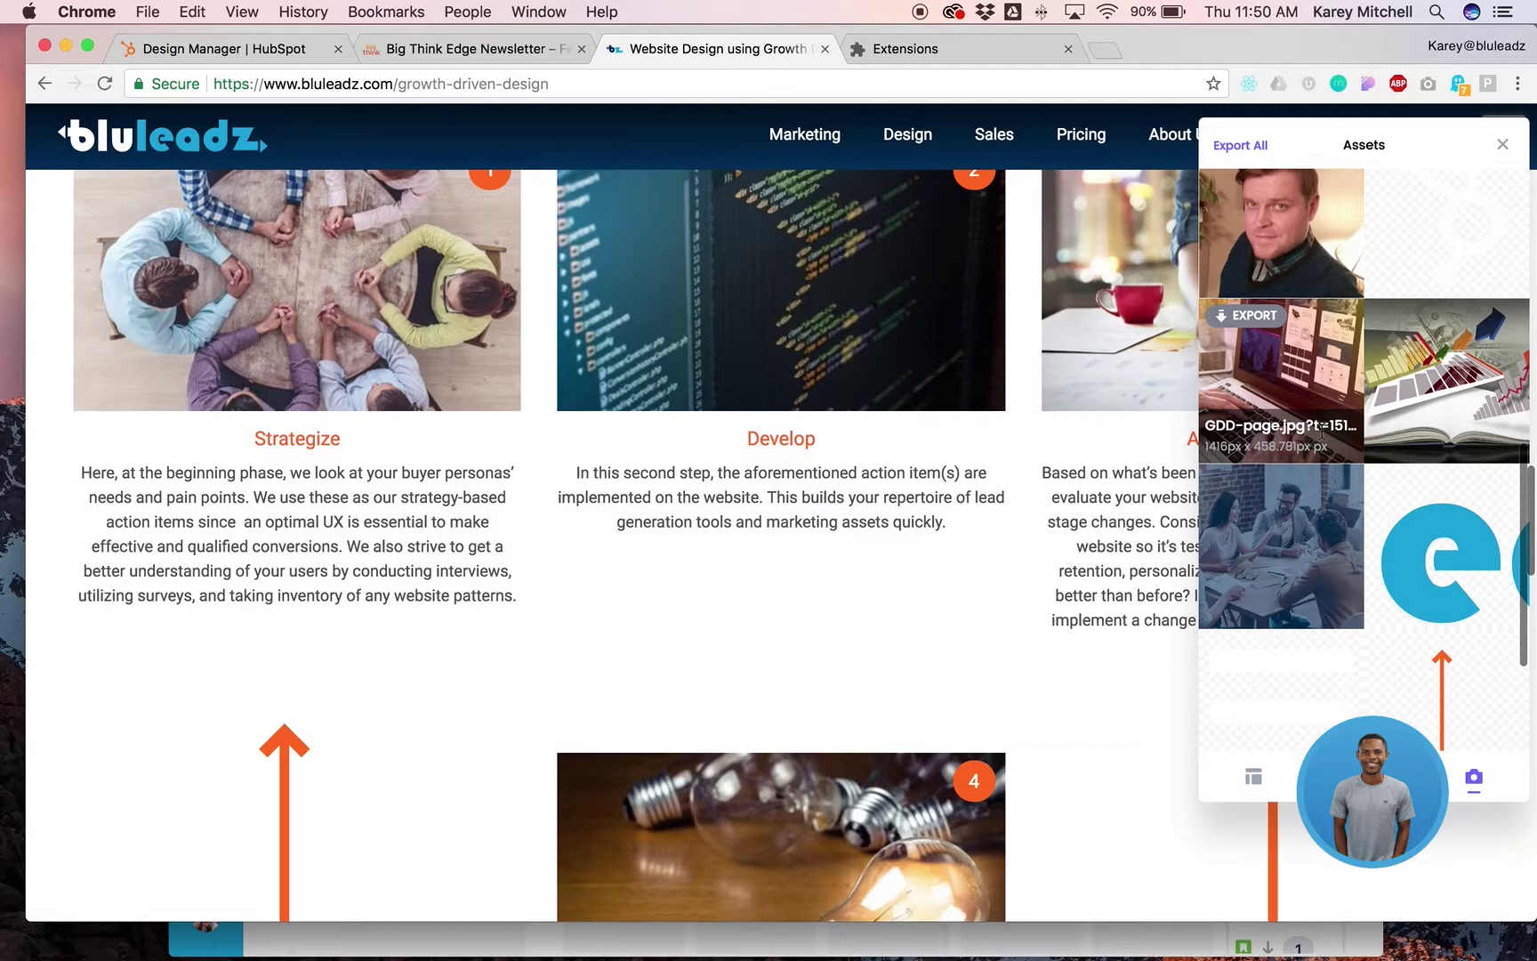
- Copy the #002c57 colour from the Colors palette, then switch back to Assets
left_click(1364, 777)
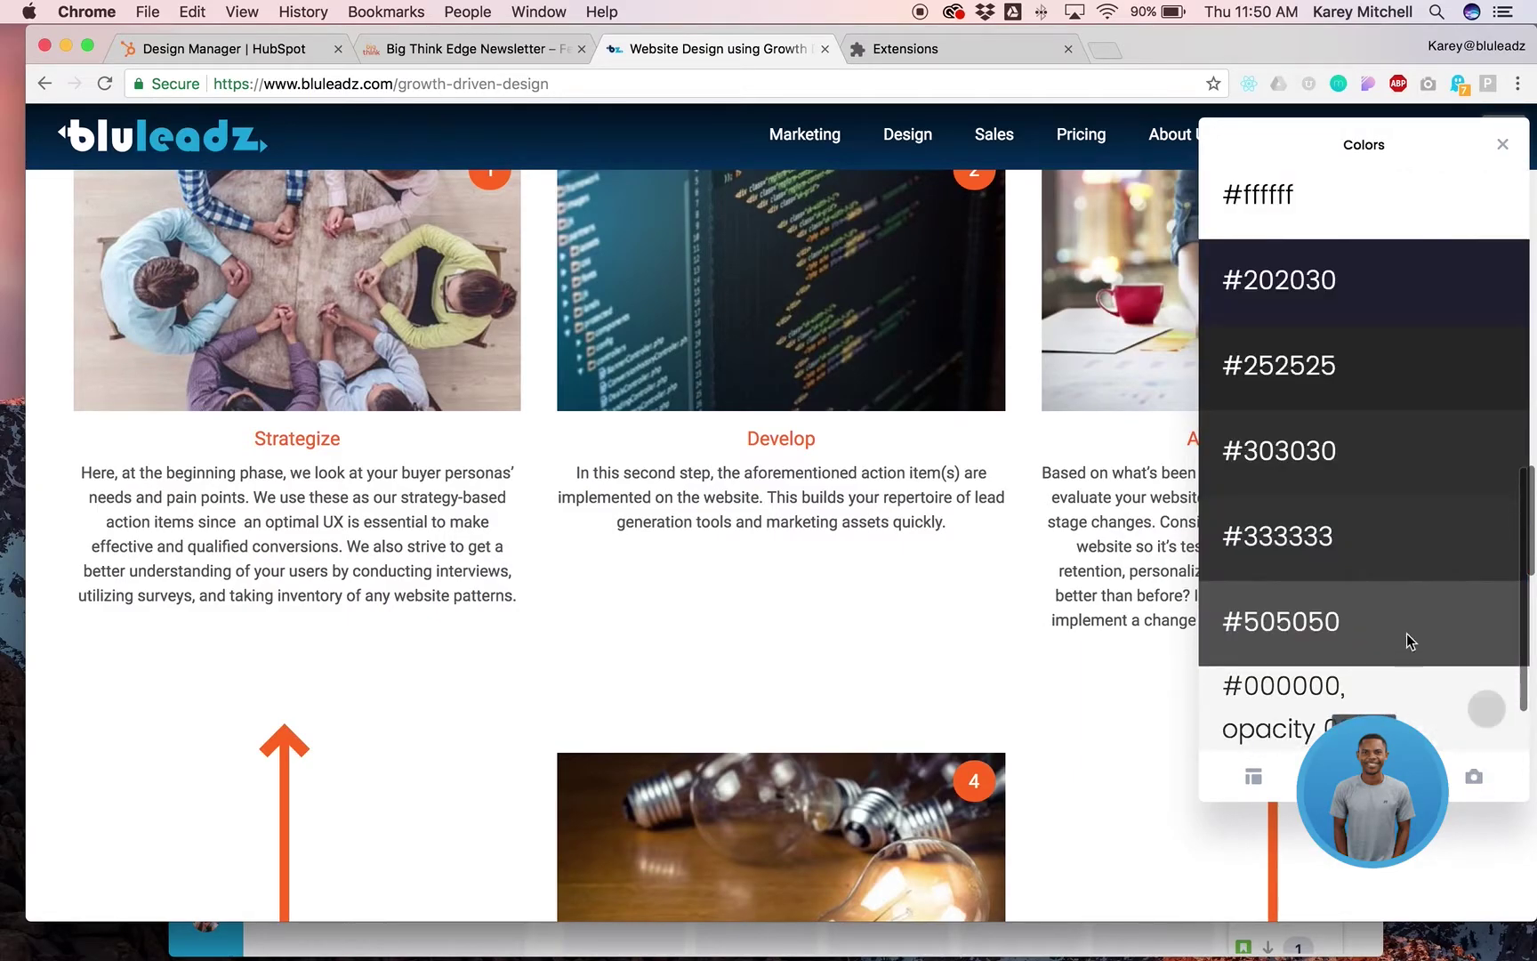
scroll(1364, 463, "up", 10)
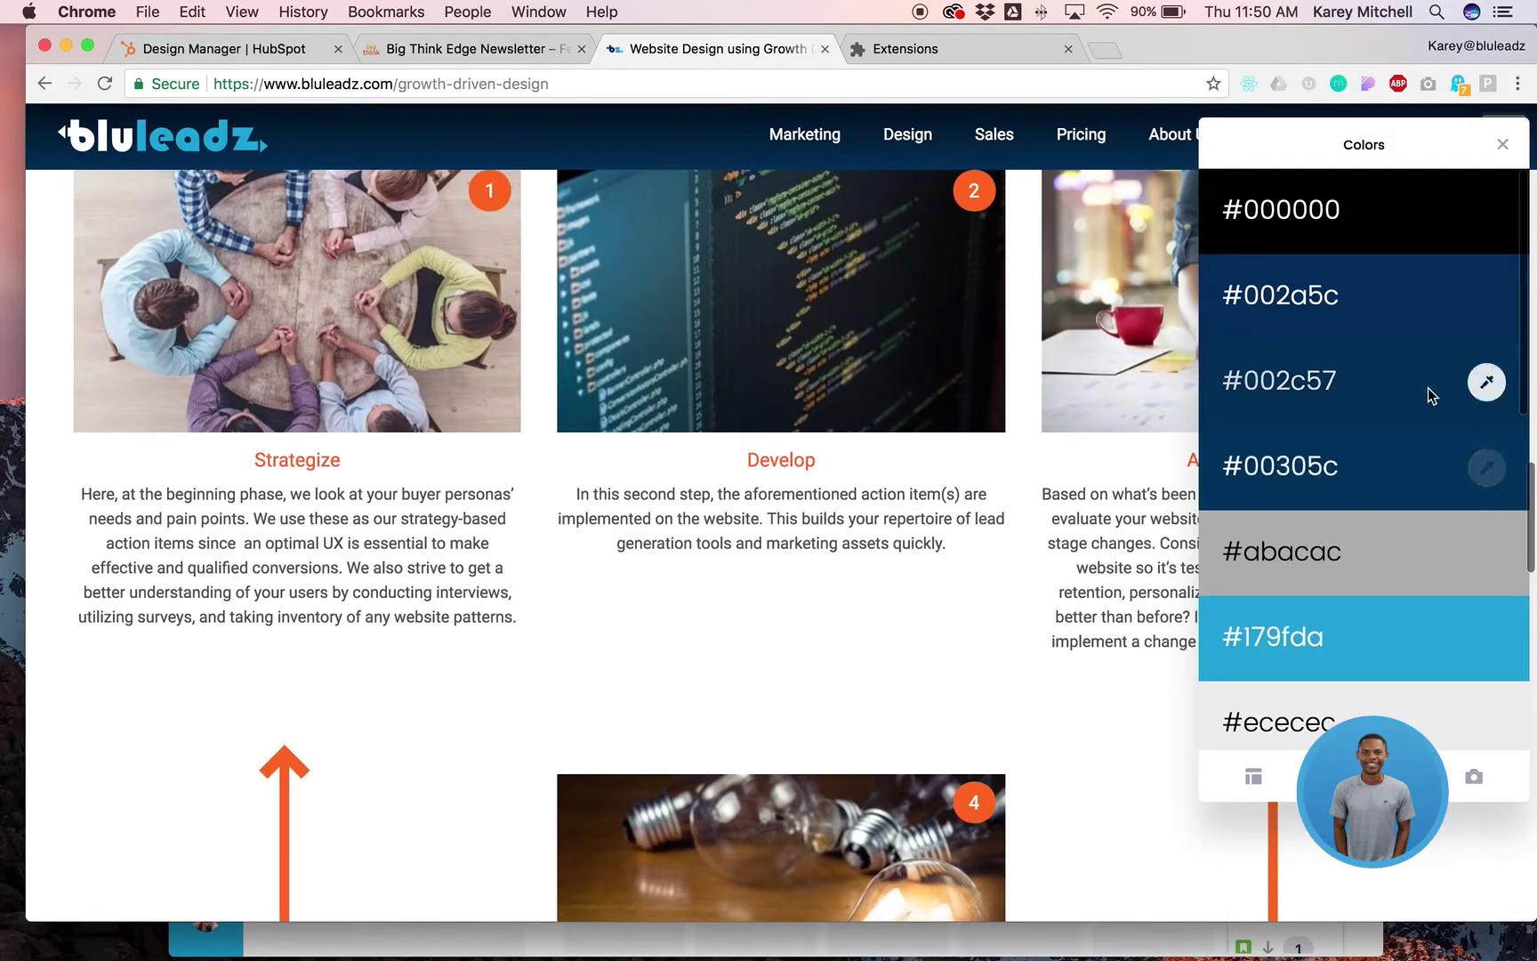
left_click(1487, 383)
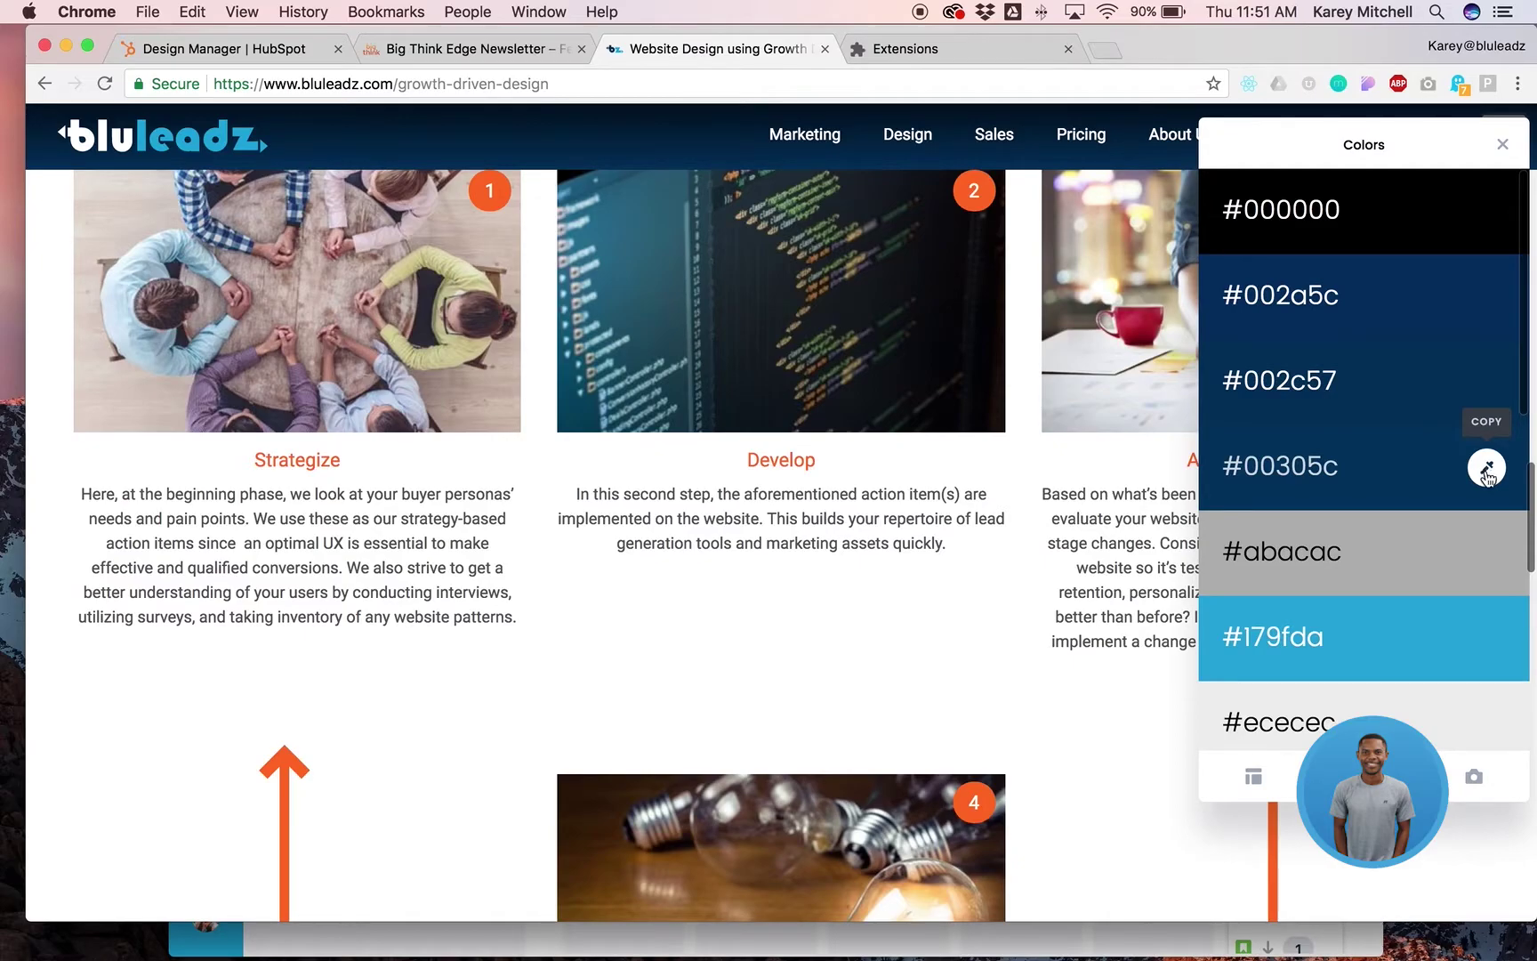
left_click(1473, 777)
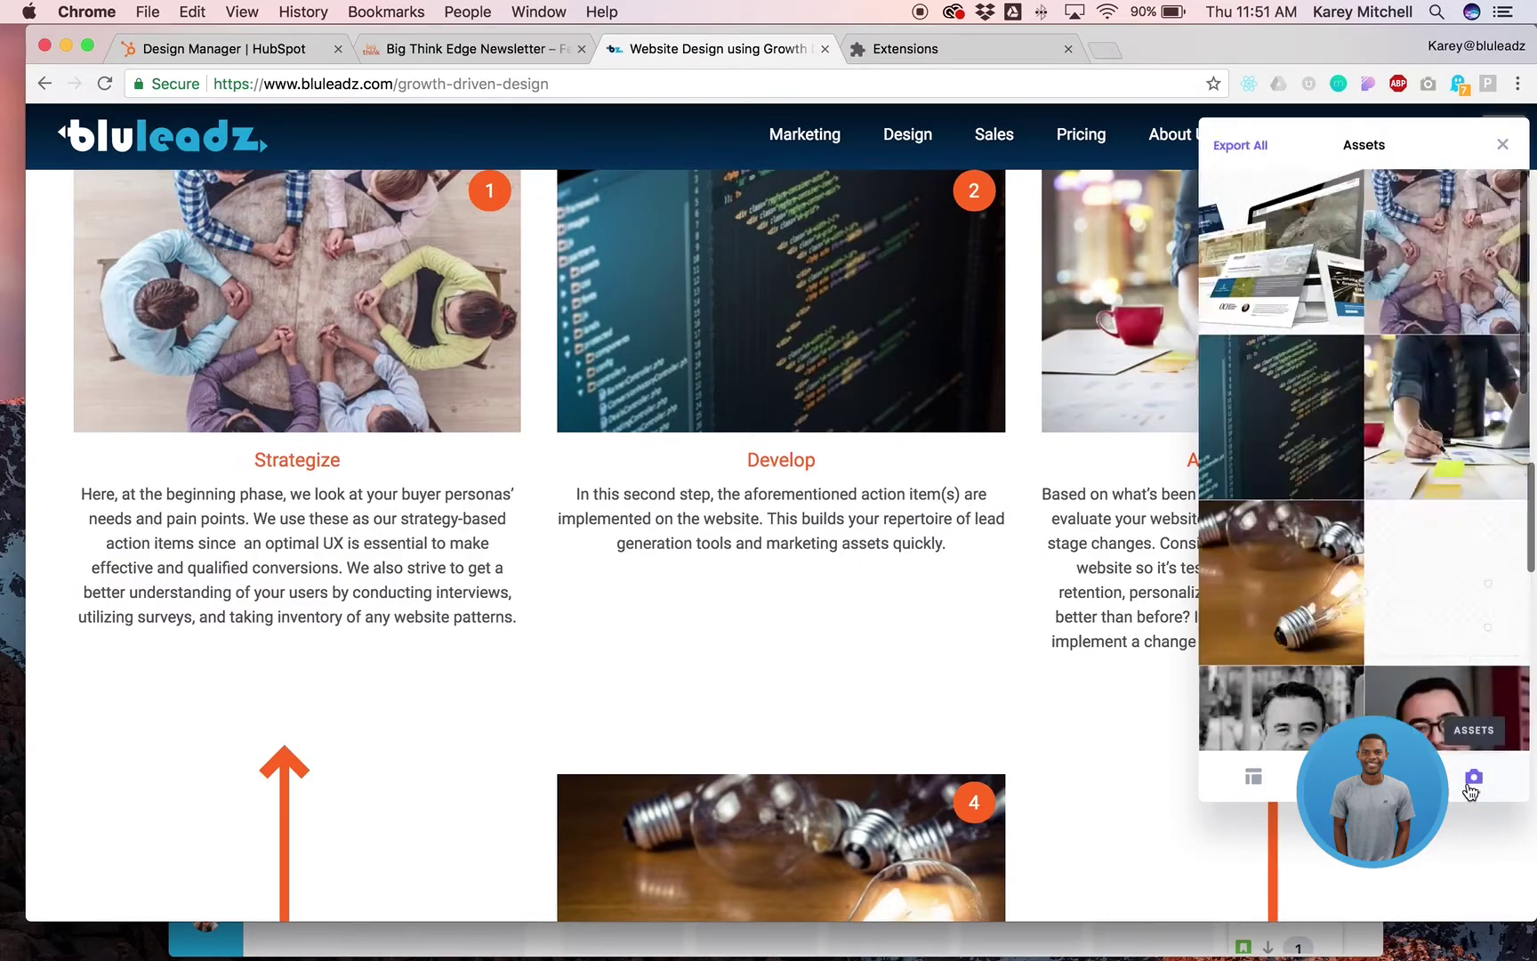
mouse_move(1448, 418)
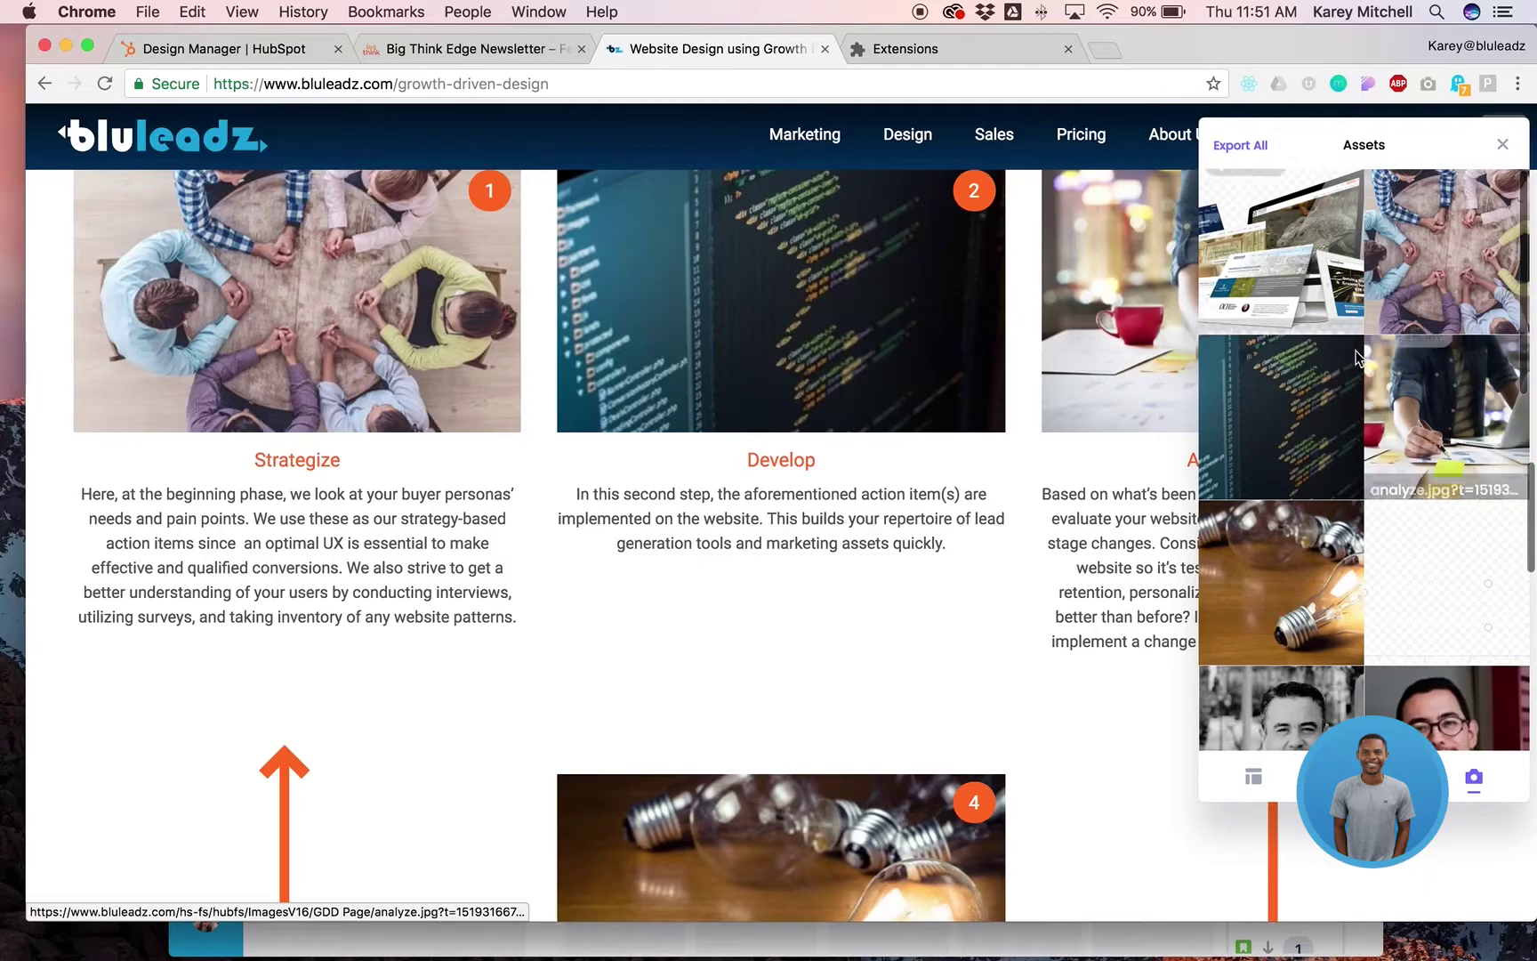
- Return to the General overview and scroll the page up toward the orange sign-up button
left_click(1254, 777)
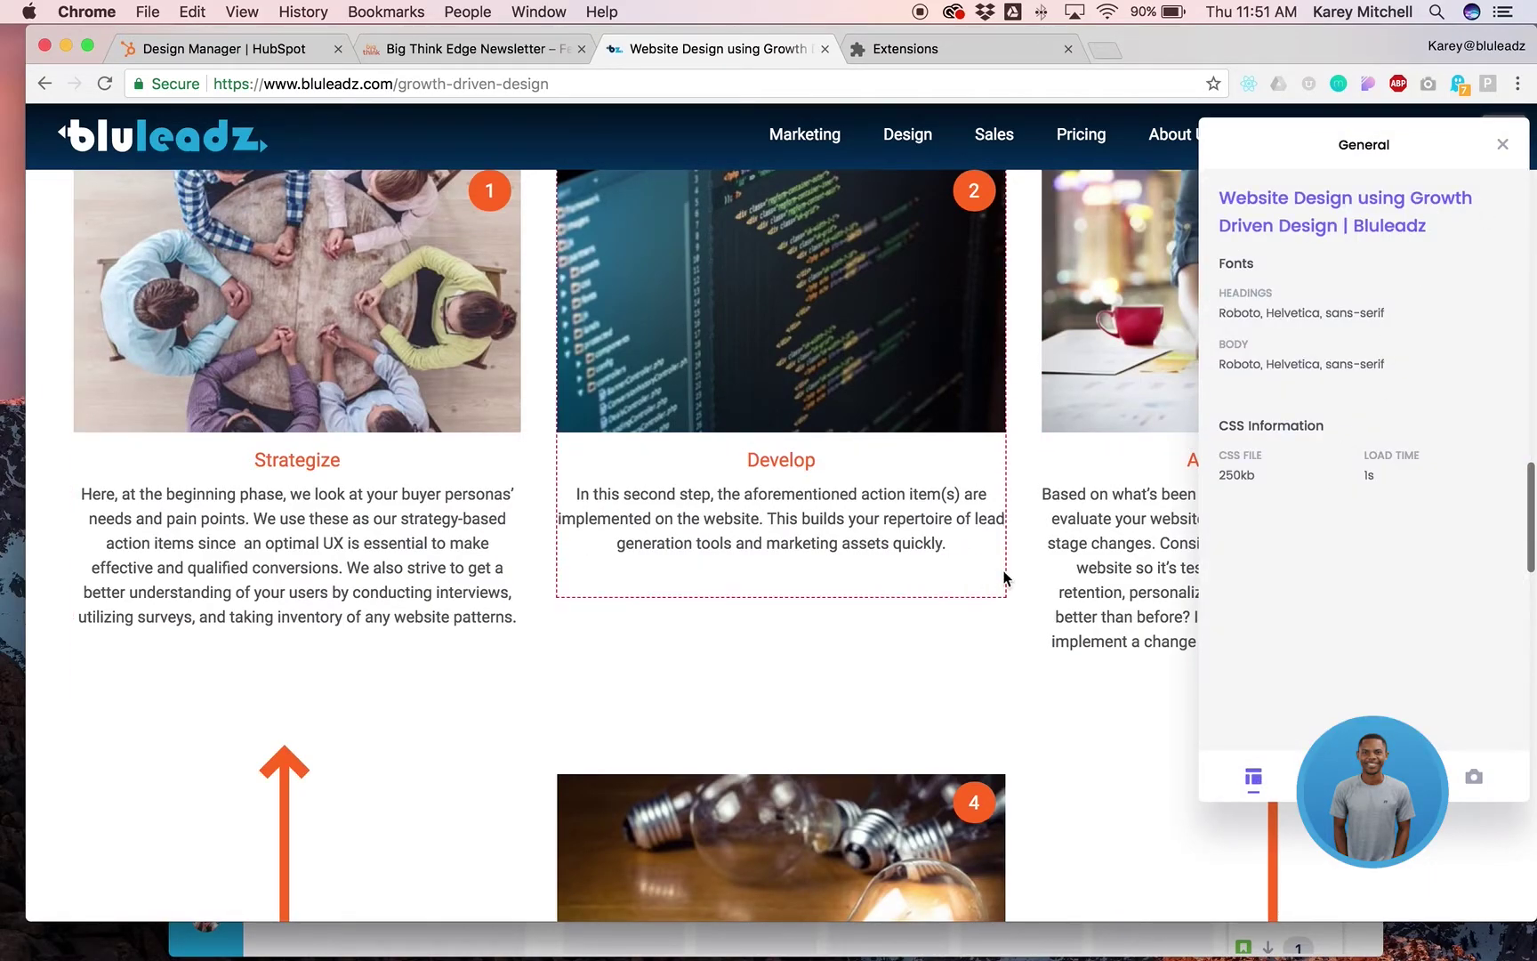
scroll(1316, 486, "up", 5)
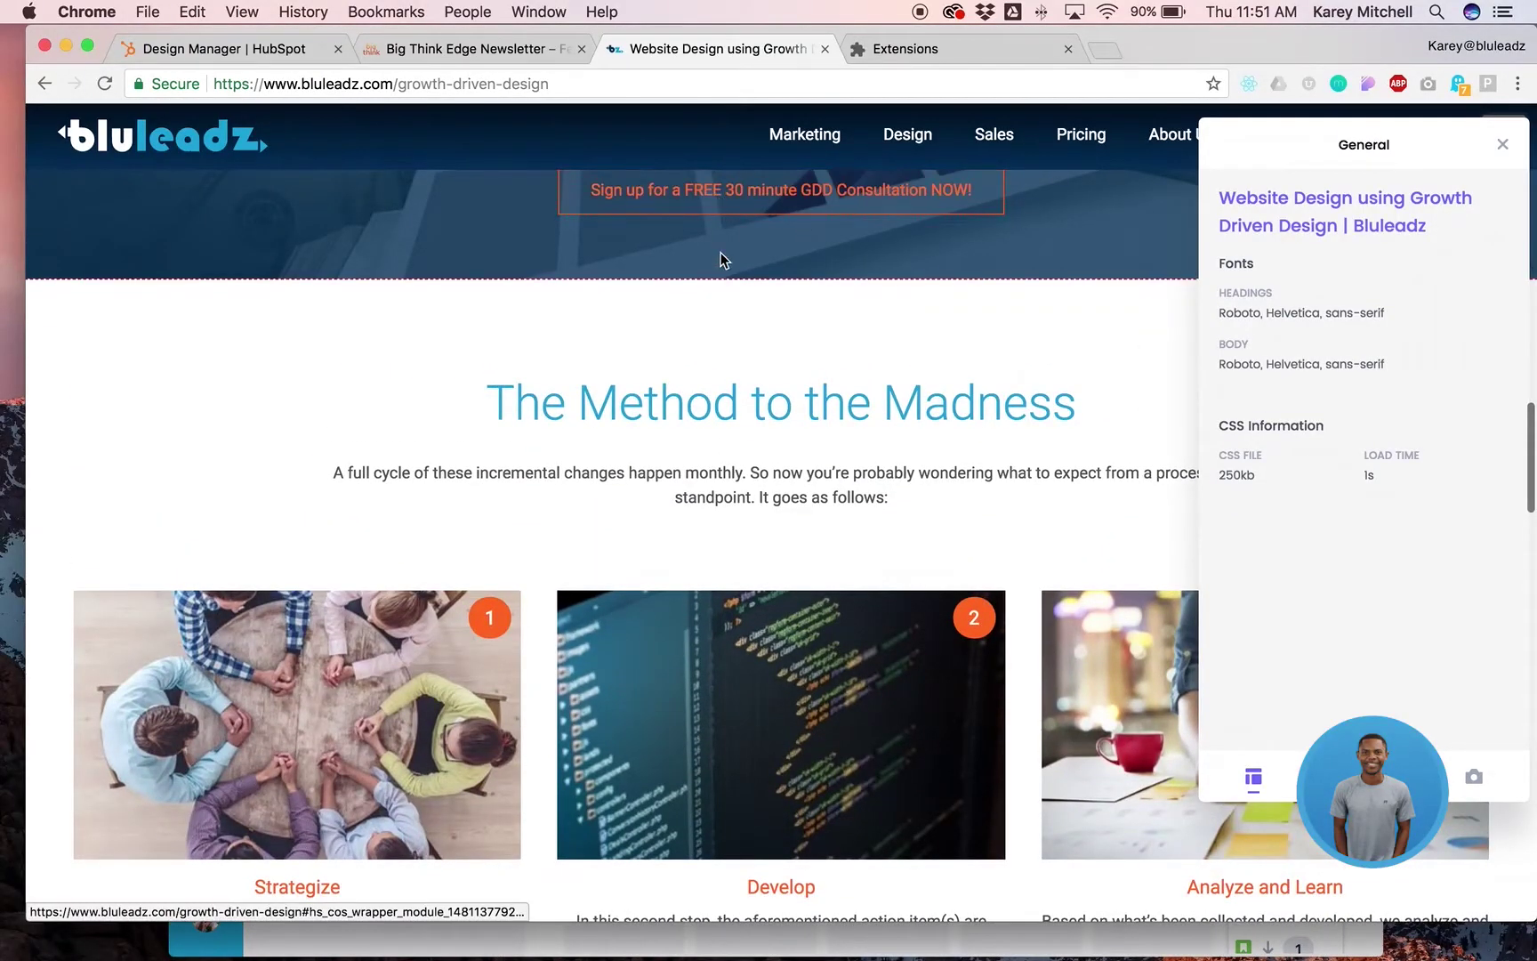
scroll(722, 275, "up", 2)
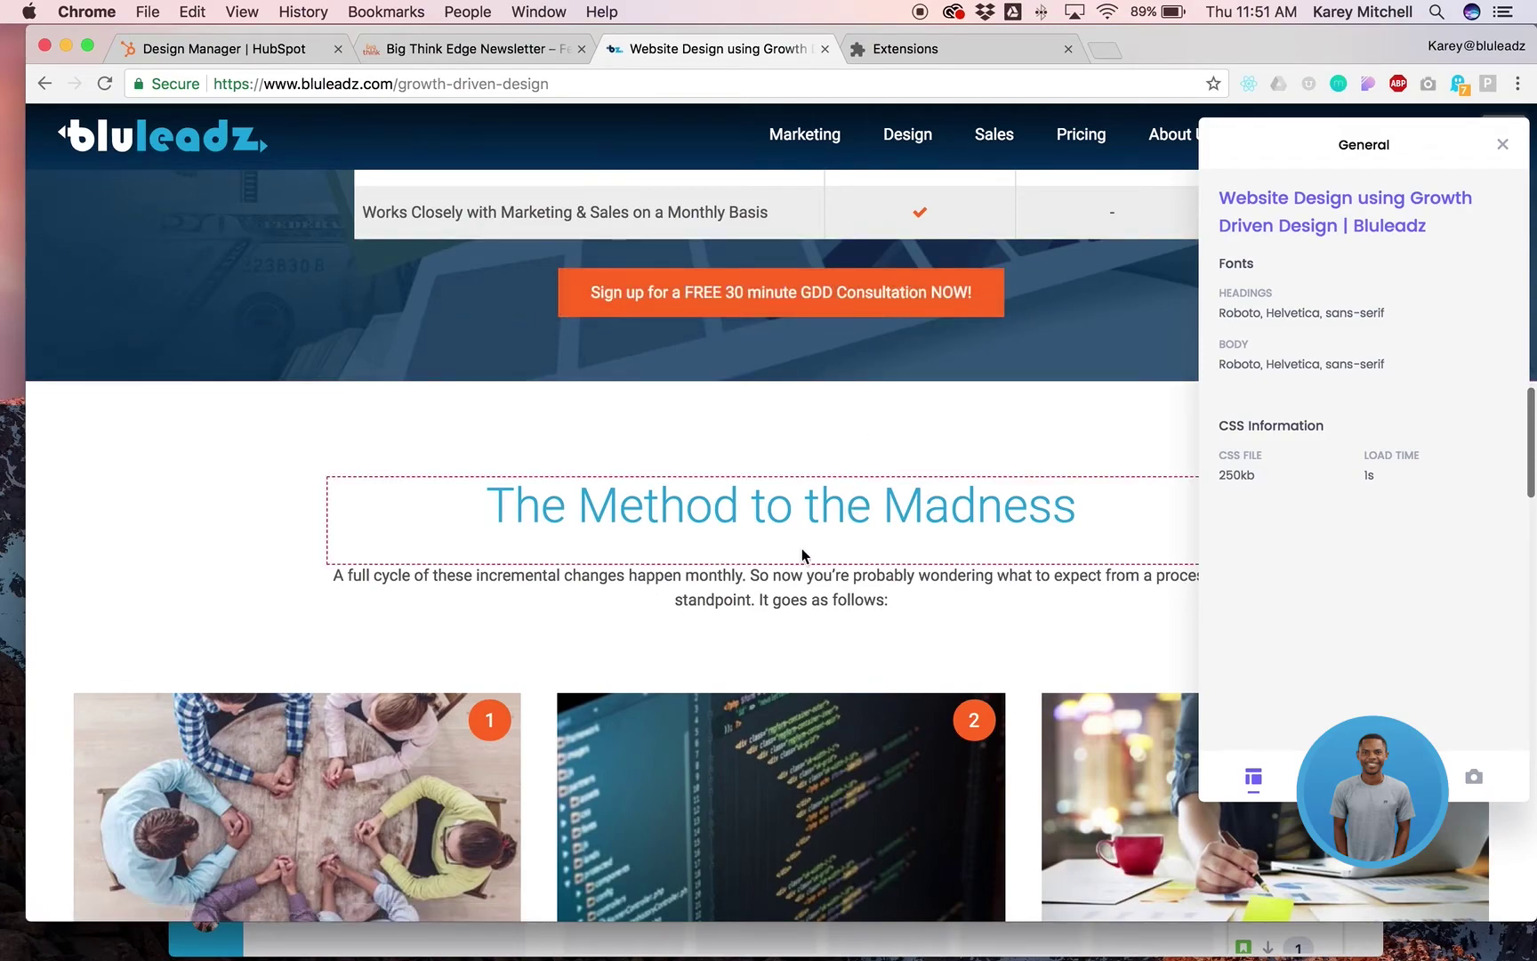
left_click(843, 299)
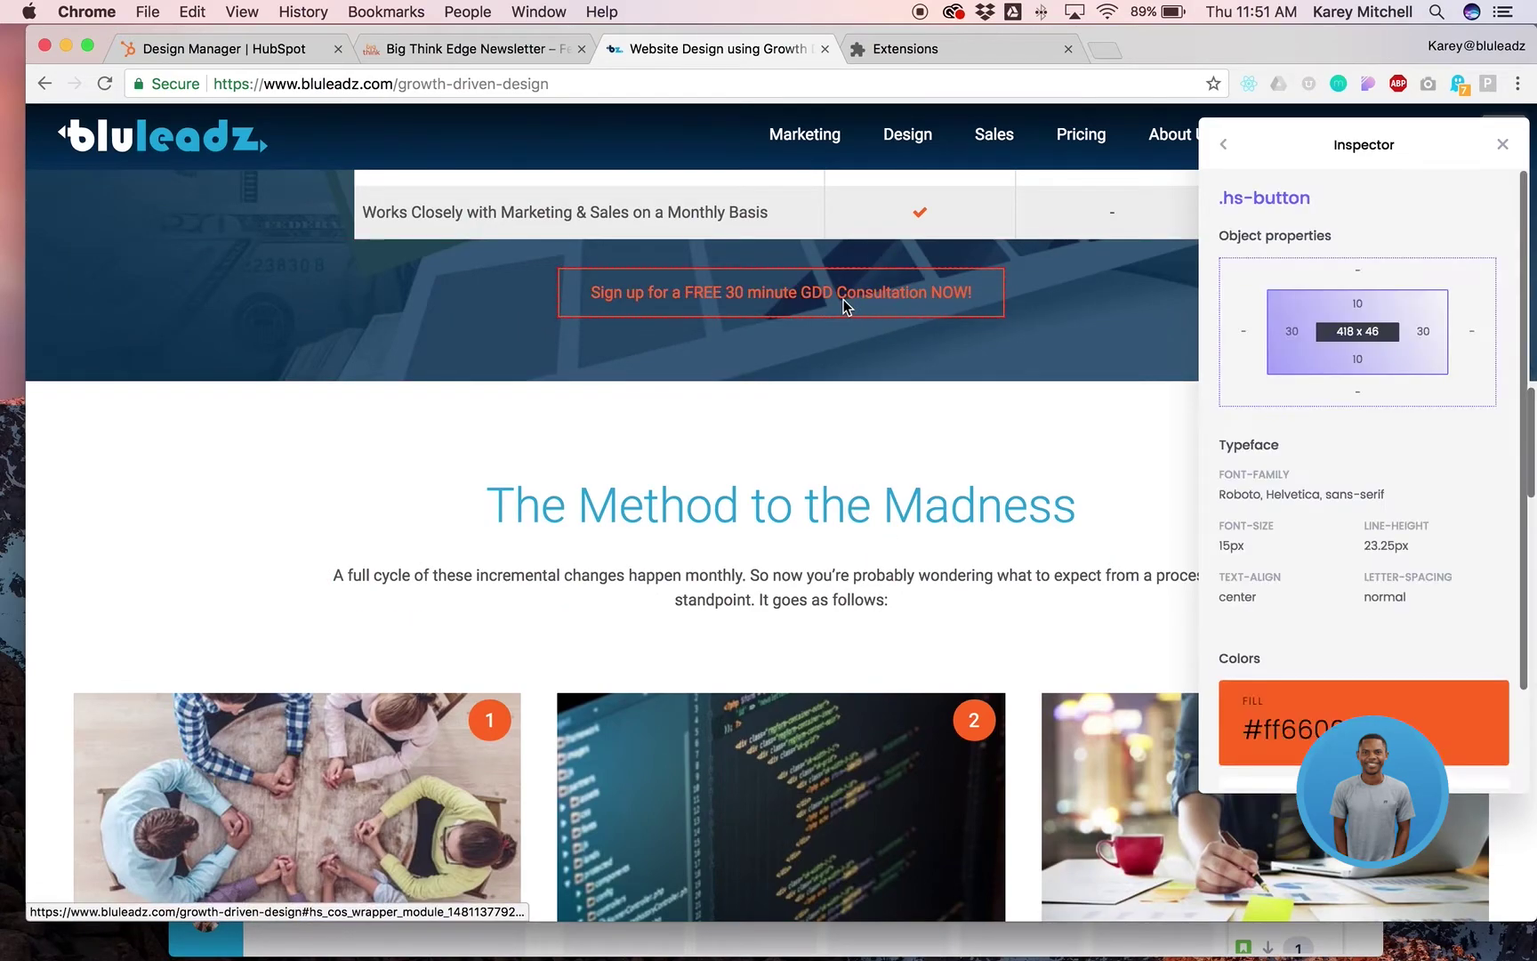
scroll(1297, 671, "down", 2)
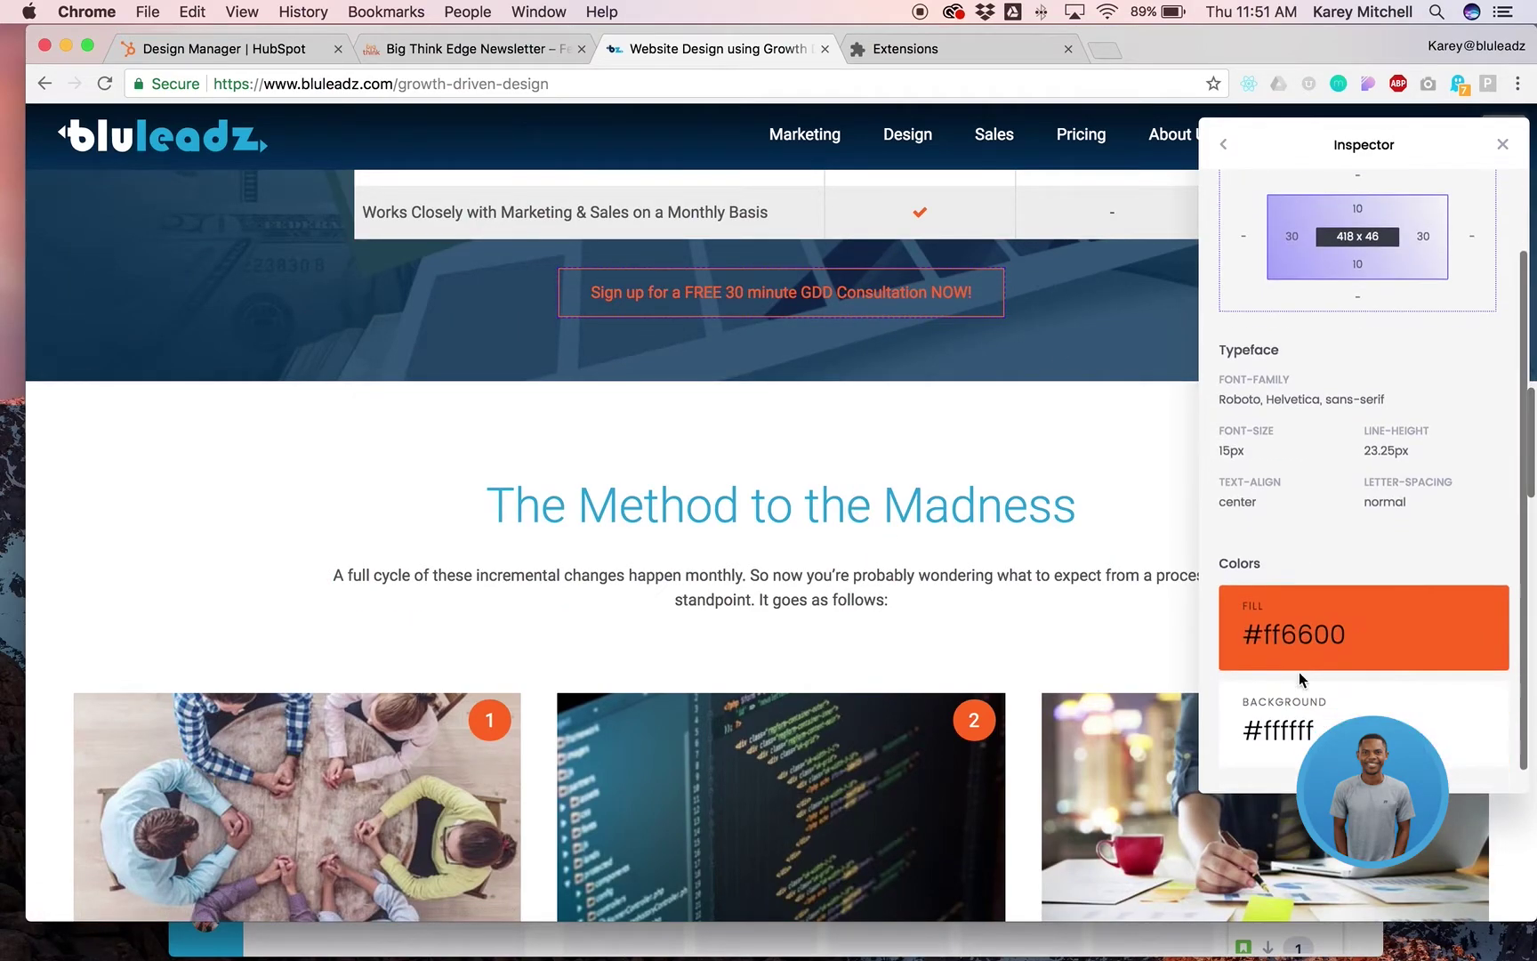
scroll(1338, 497, "down", 3)
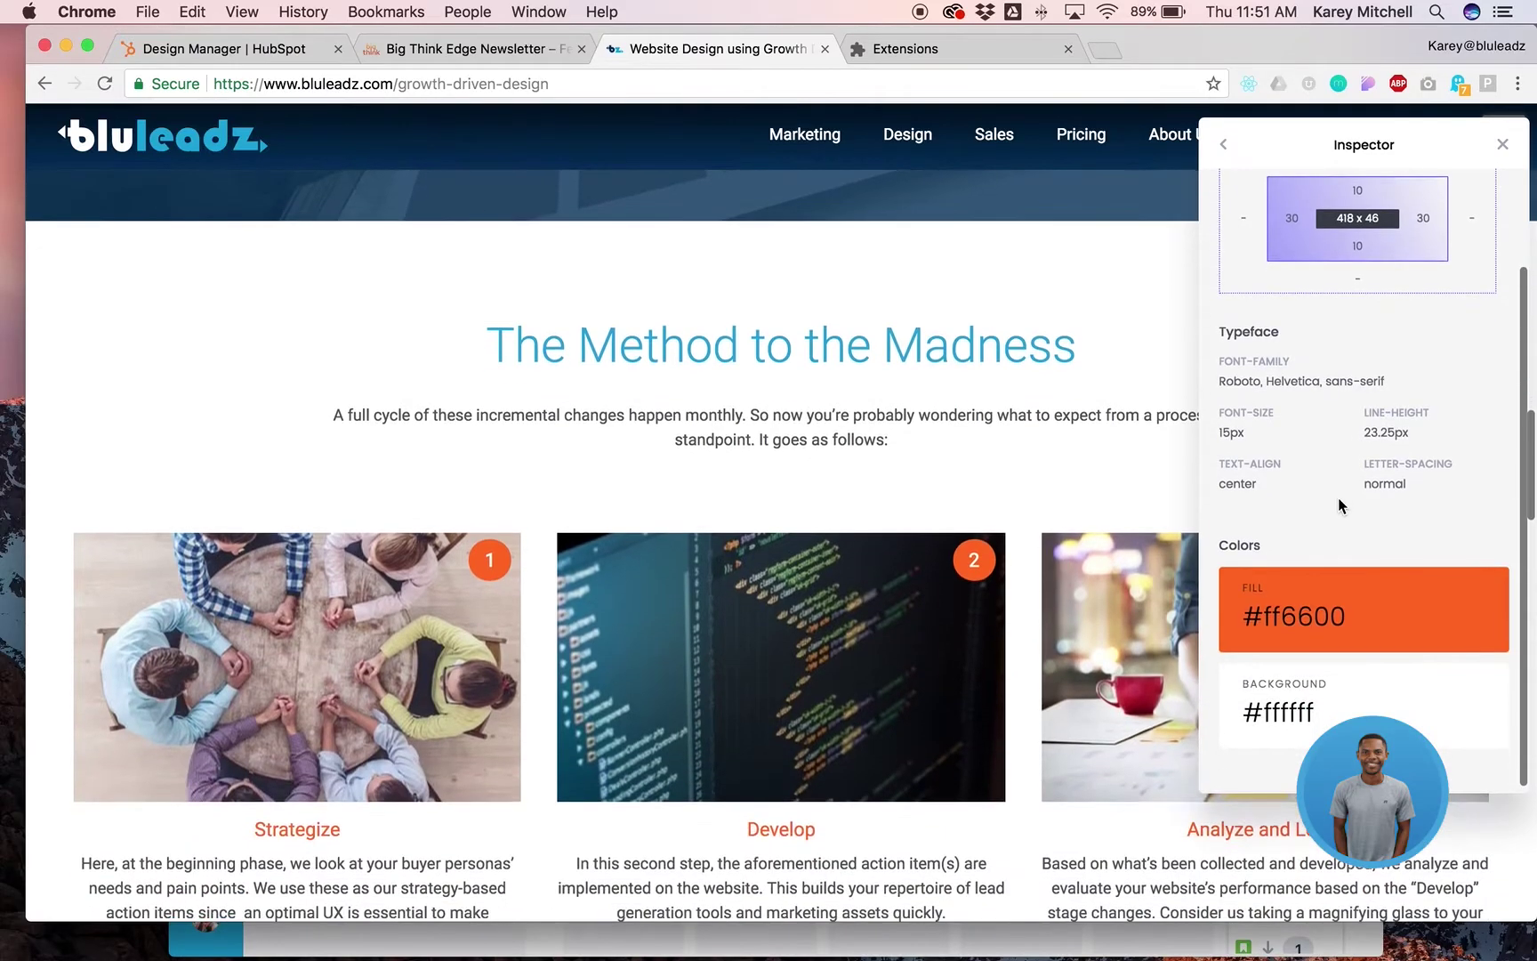
mouse_move(1277, 671)
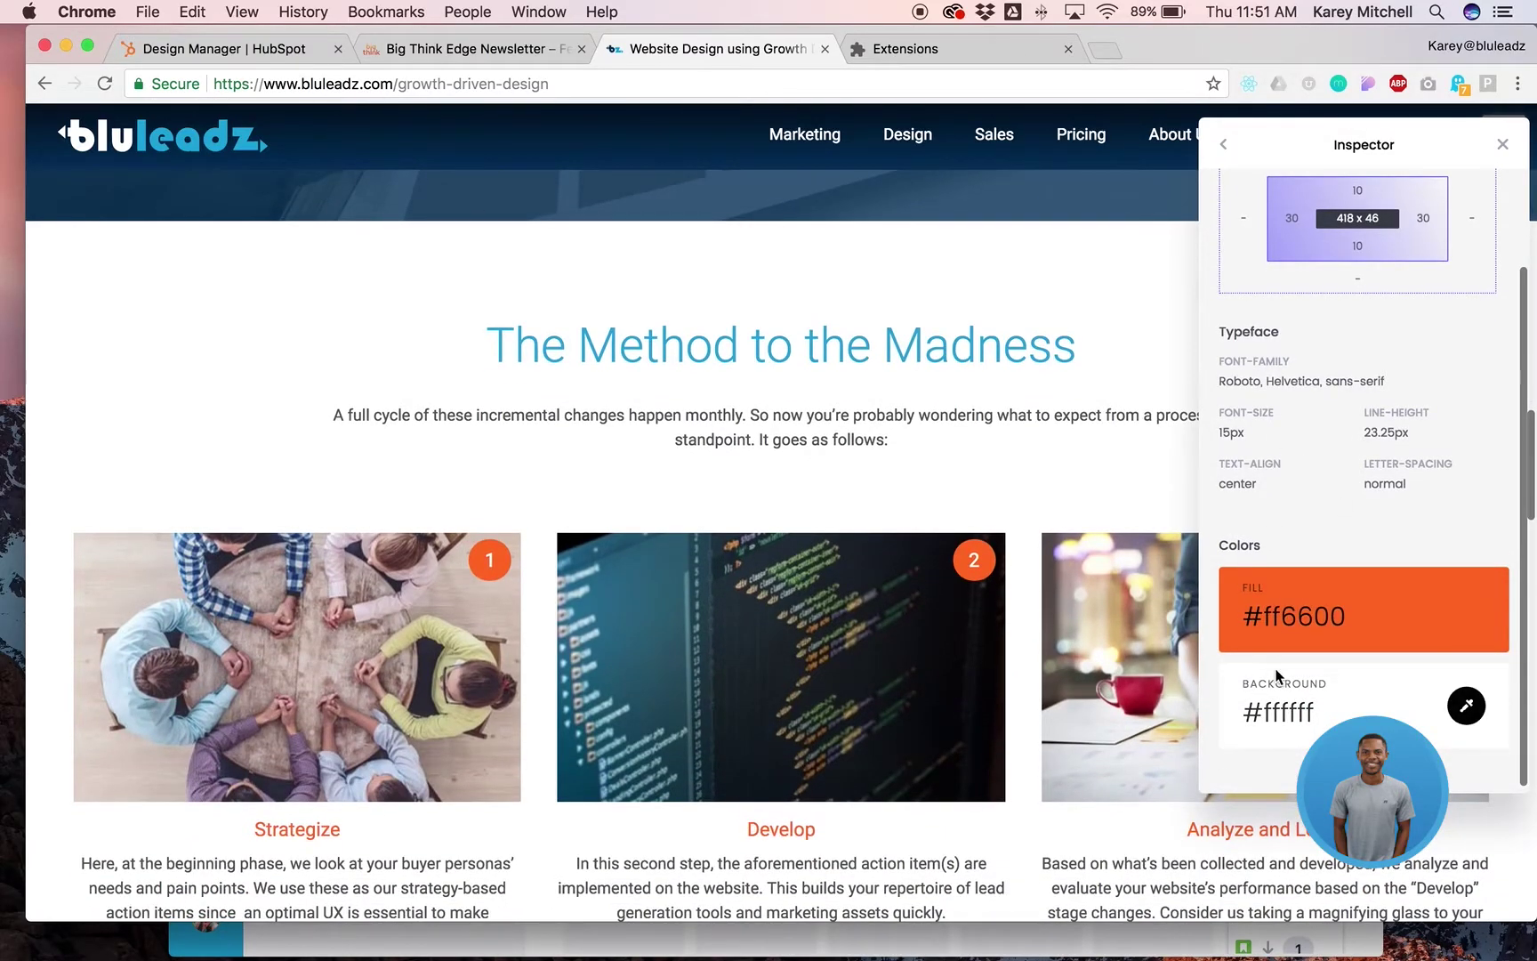
scroll(1107, 460, "up", 4)
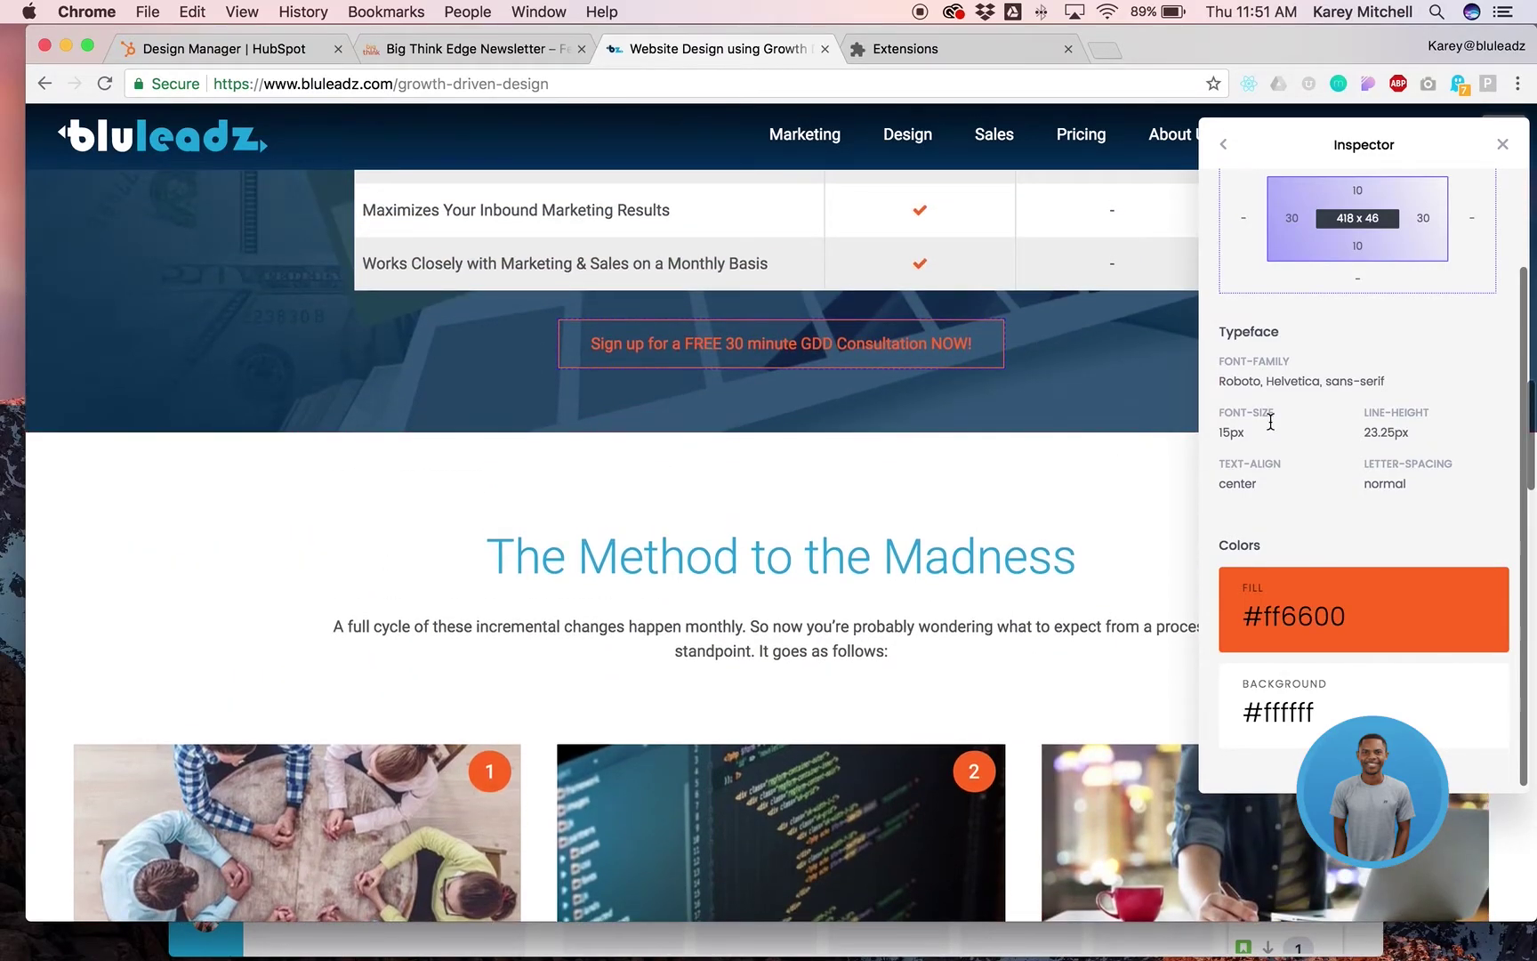
scroll(1287, 445, "up", 3)
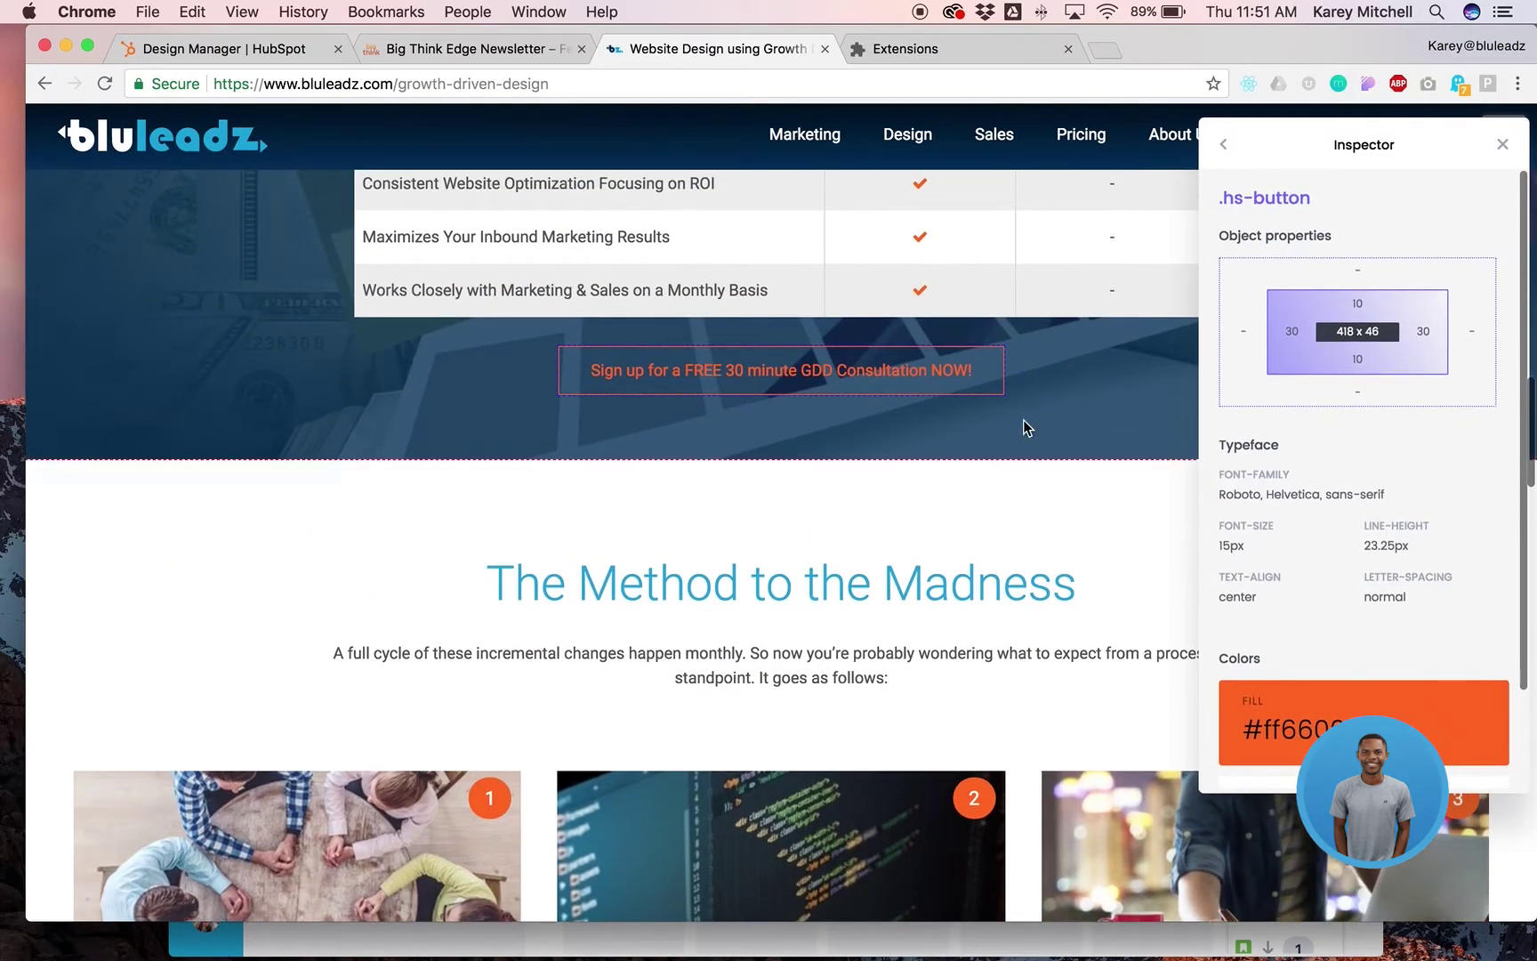